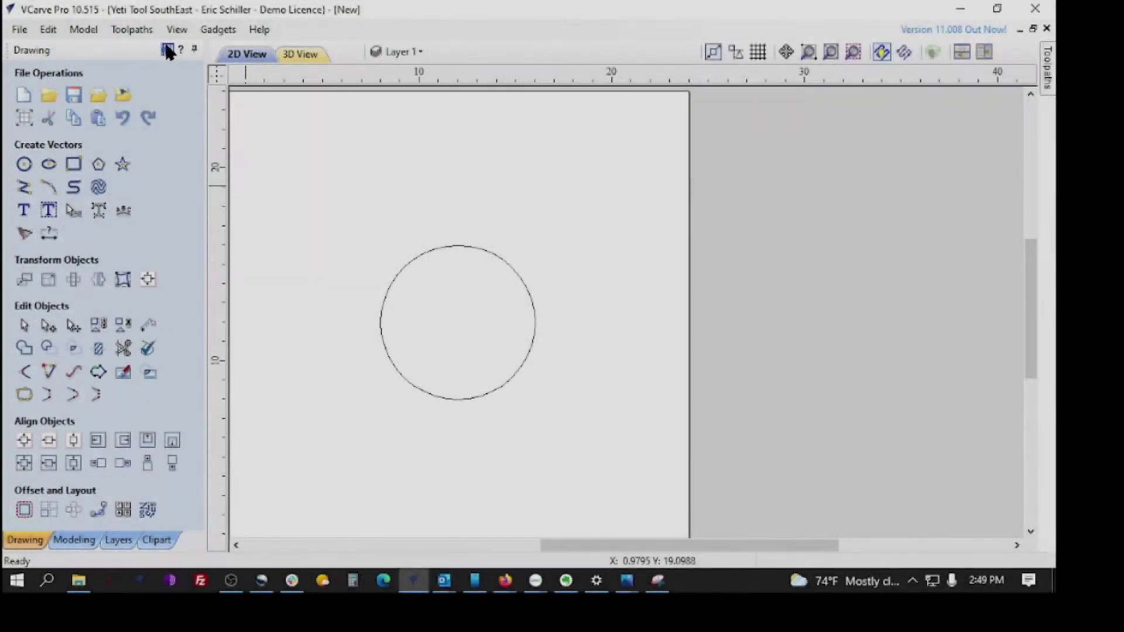
# Step: Pin the Toolpaths panel, close the Profile 3 form, and start a new 2D Profile toolpath
pyautogui.click(167, 49)
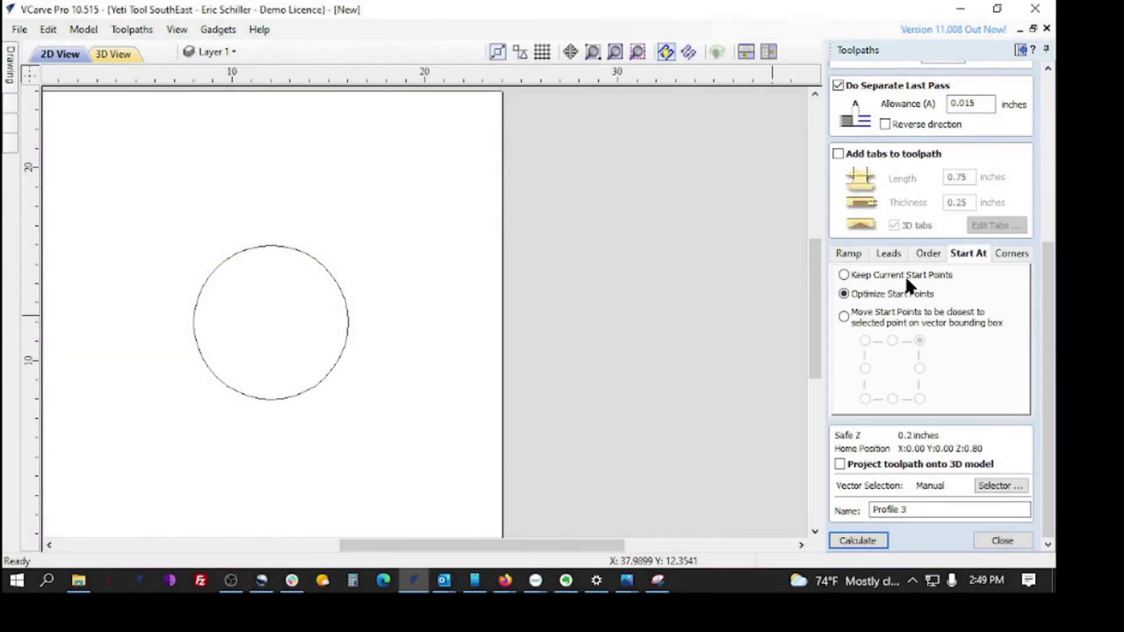
pyautogui.click(1011, 539)
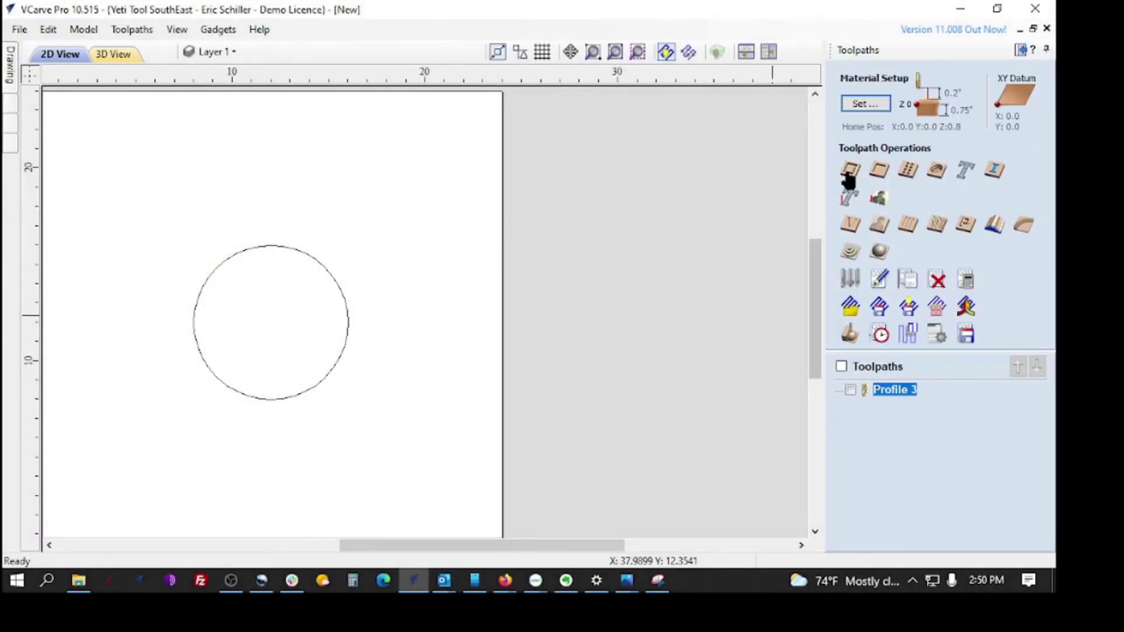
pyautogui.click(850, 170)
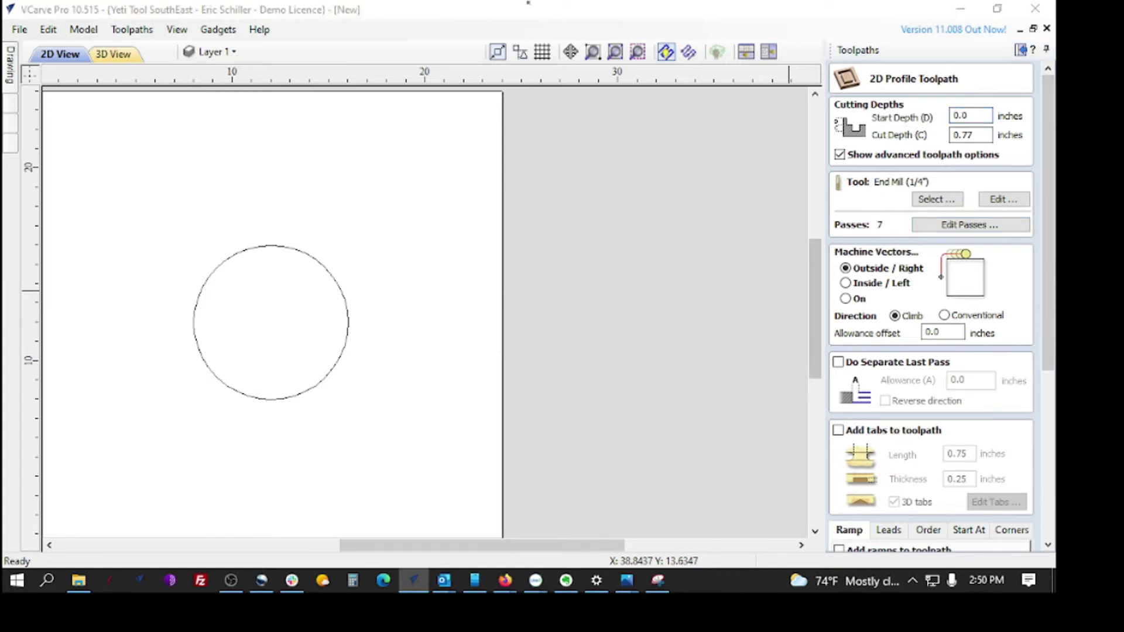
# Step: Turn on smooth 0.5-inch ramps and calculate, which raises the no-vectors-selected warning
pyautogui.click(1050, 508)
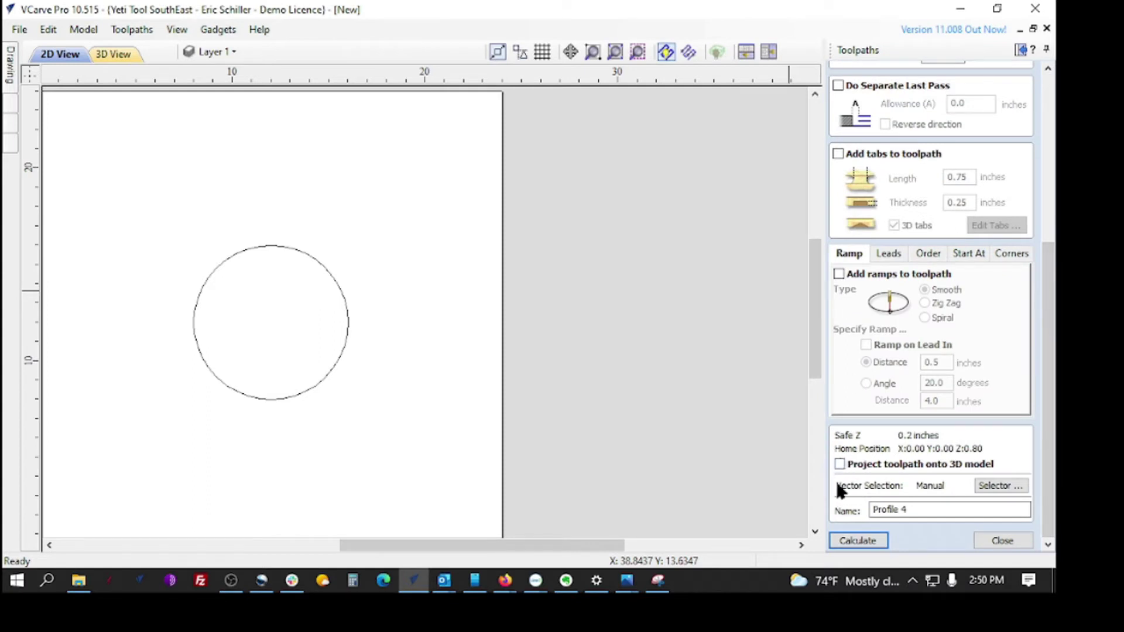
pyautogui.click(839, 273)
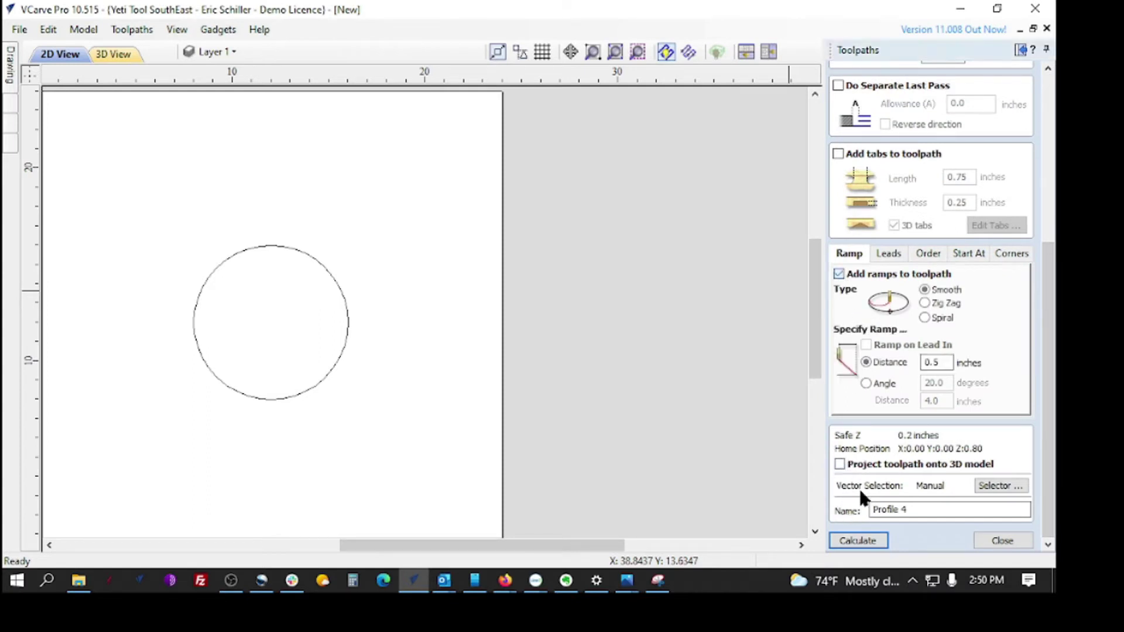
pyautogui.click(857, 540)
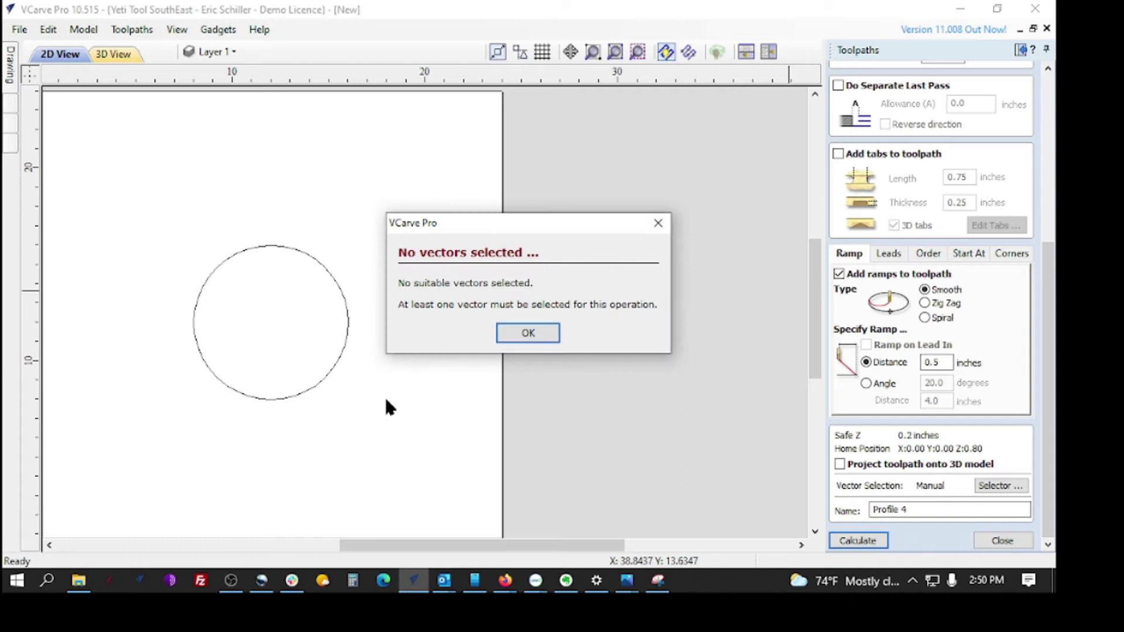
# Step: Select the circle and calculate the ramped profile toolpath, accepting the cut-through warning
pyautogui.click(528, 332)
pyautogui.click(337, 363)
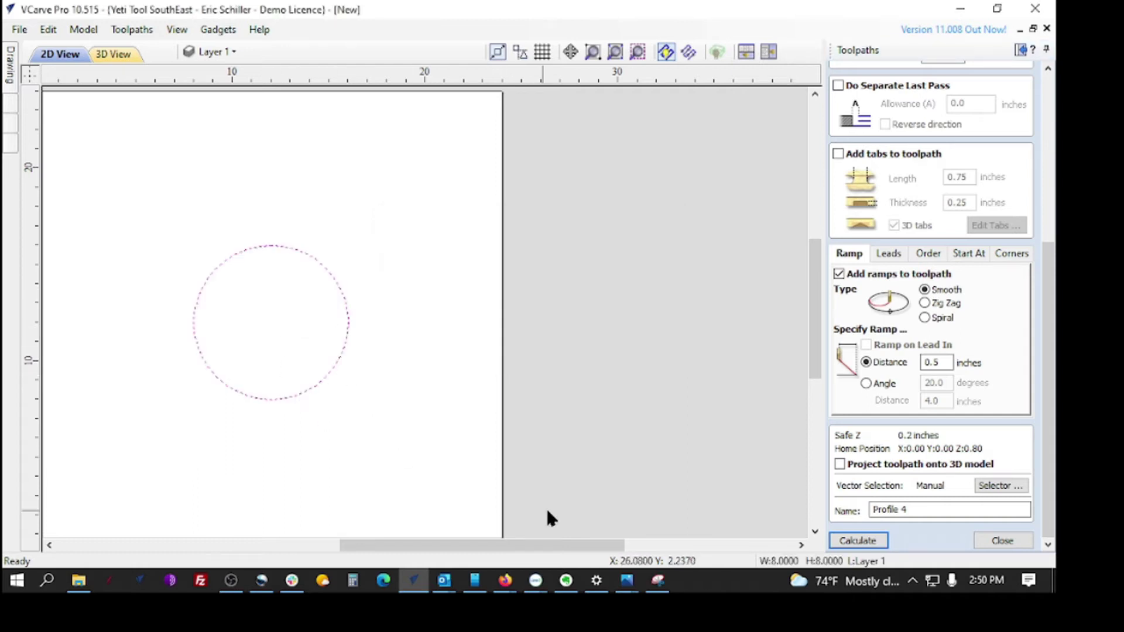
pyautogui.click(856, 540)
pyautogui.click(492, 382)
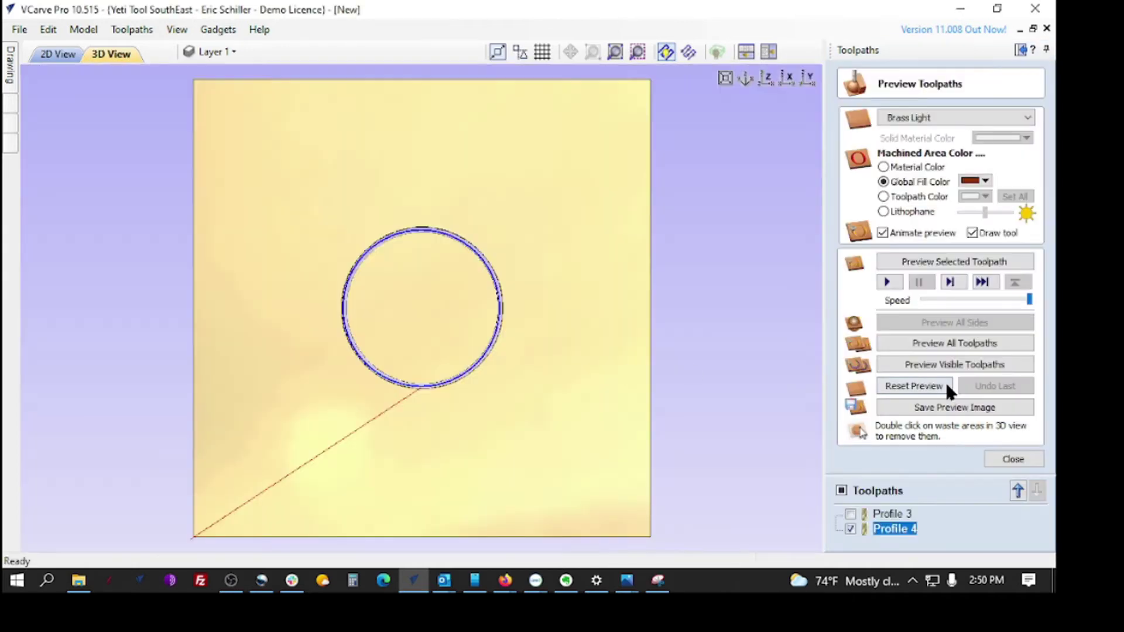
# Step: Reset the preview and simulate the visible toolpaths at maximum speed, cutting a circular groove
pyautogui.click(922, 386)
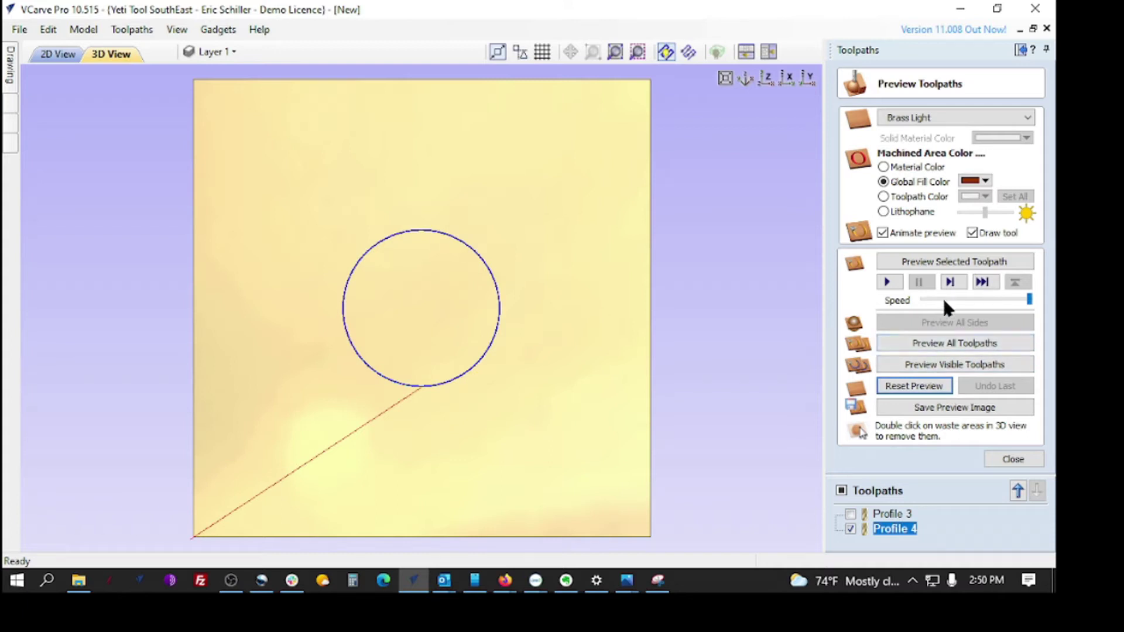
pyautogui.click(946, 299)
pyautogui.click(935, 359)
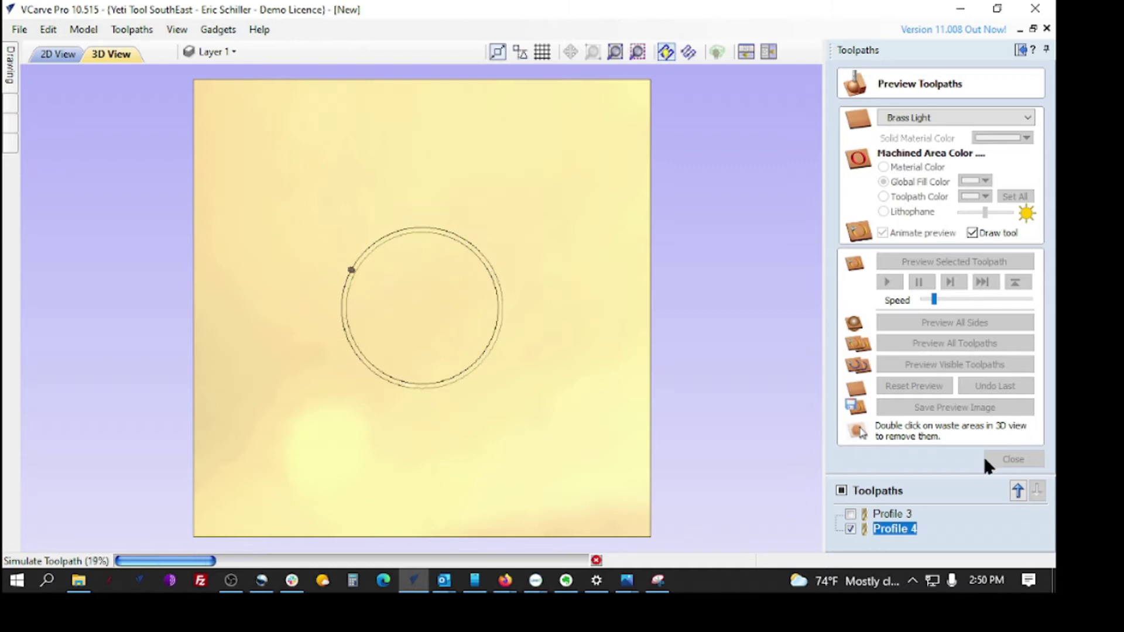
pyautogui.moveTo(935, 299); pyautogui.dragTo(1018, 299)
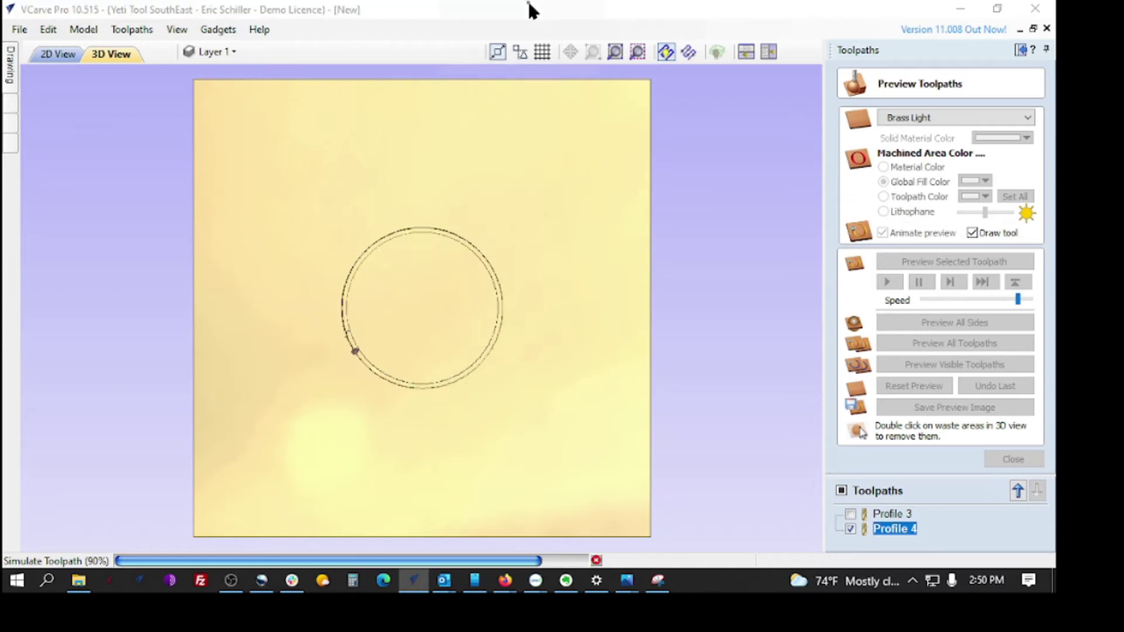
# Step: Close the preview and delete the old Profile 3 toolpath
pyautogui.click(1013, 460)
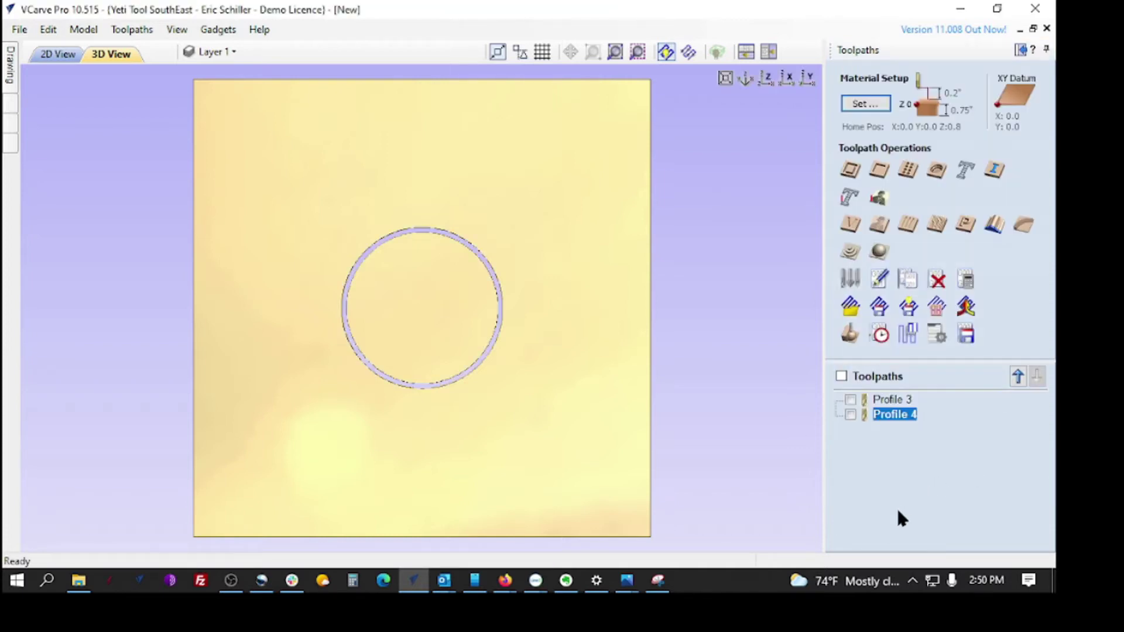
pyautogui.click(878, 400)
pyautogui.rightClick(880, 401)
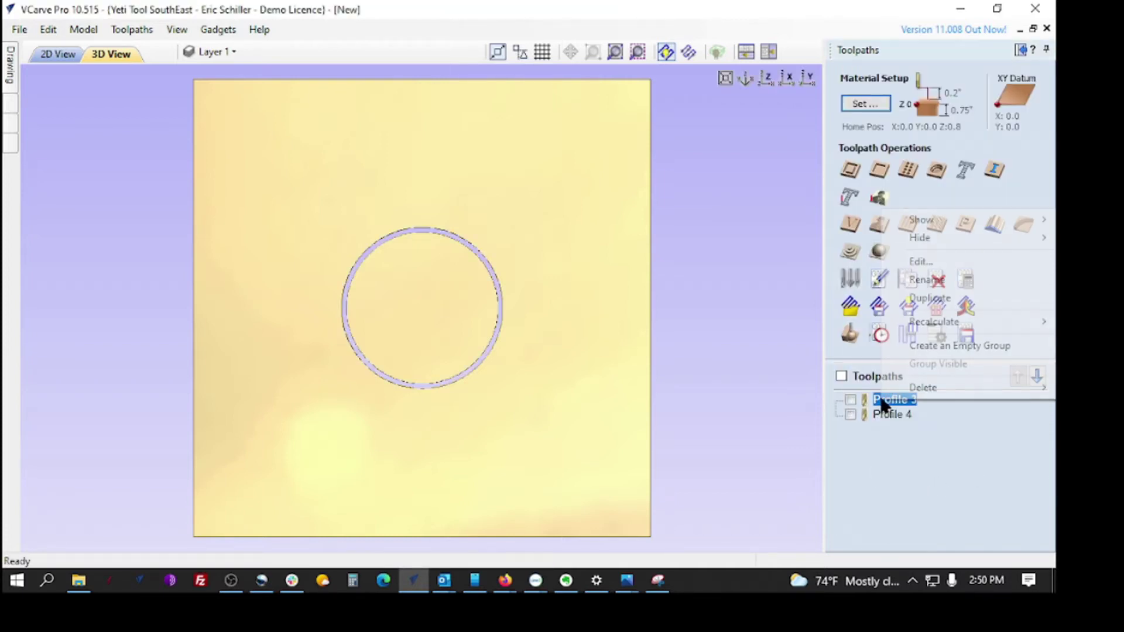
pyautogui.moveTo(922, 389)
pyautogui.click(778, 388)
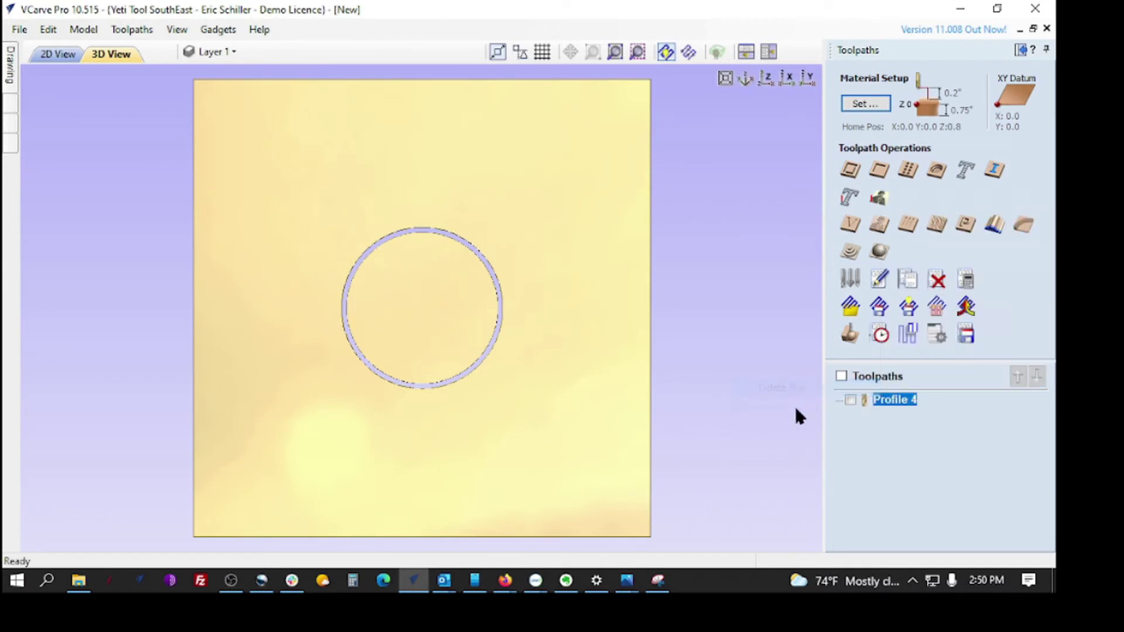
# Step: Reopen Profile 4 for editing and tile the 2D and 3D views side by side
pyautogui.doubleClick(896, 401)
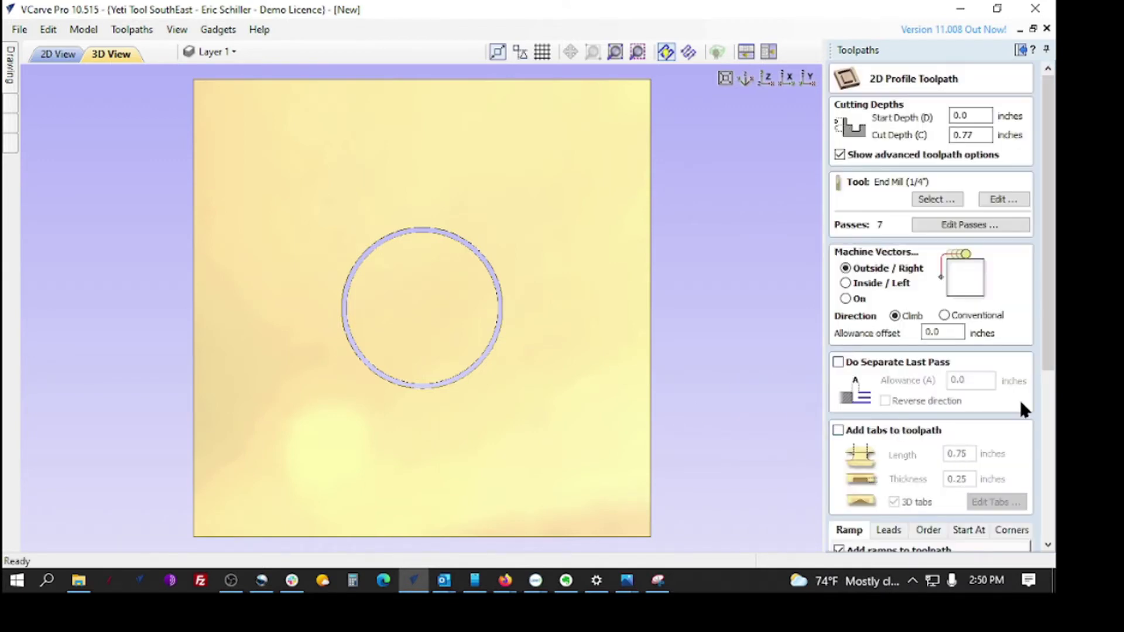
pyautogui.scroll(-5, 1019, 399)
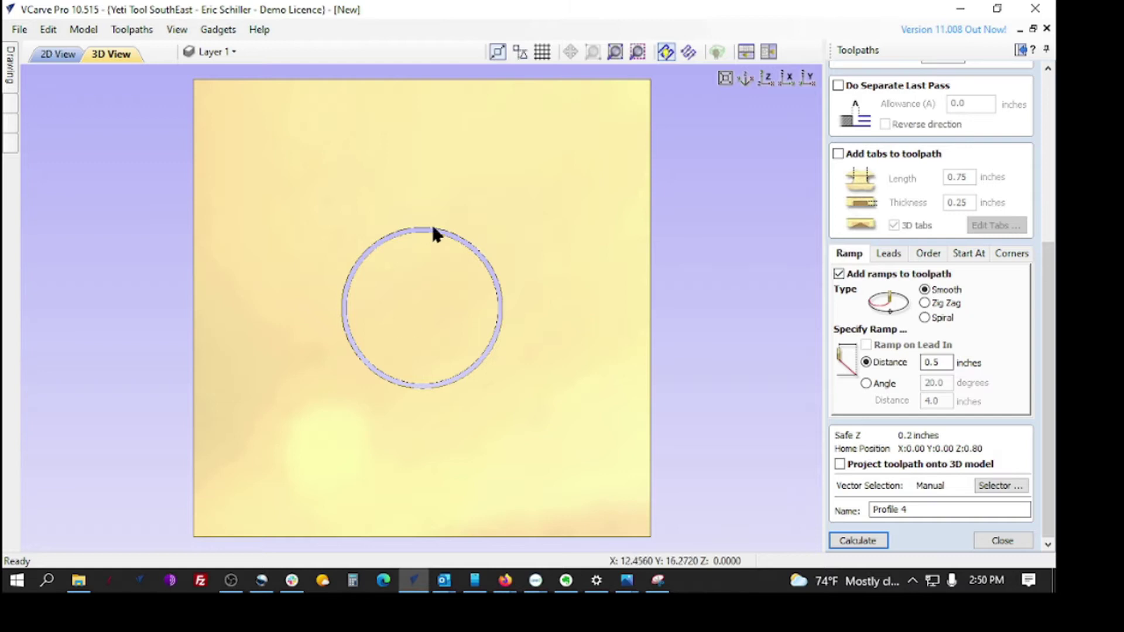
pyautogui.click(767, 51)
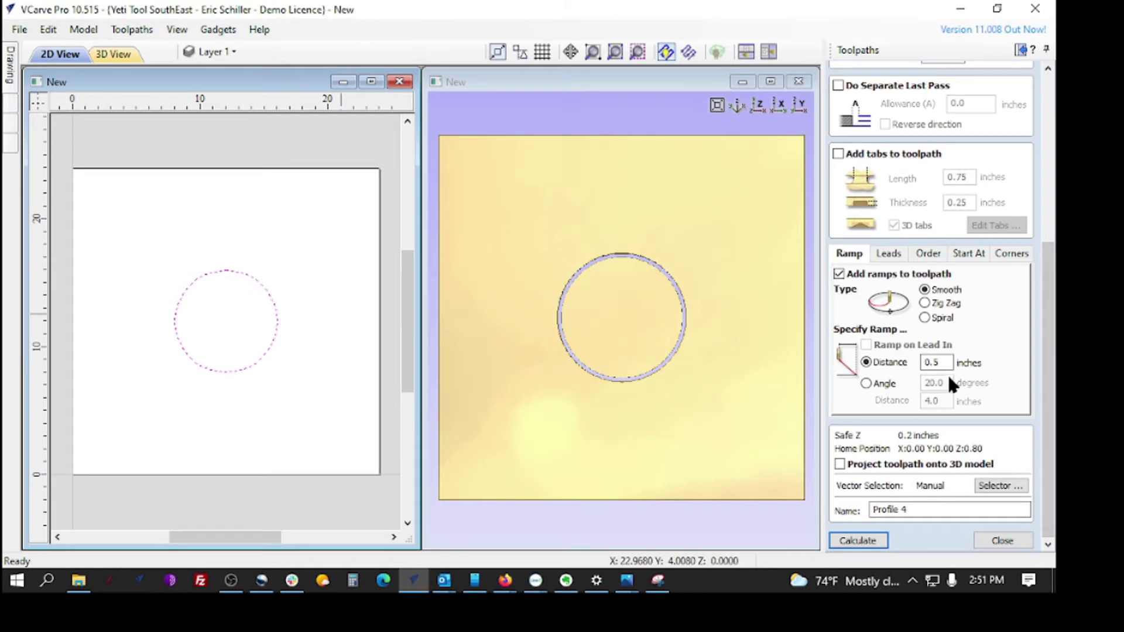
# Step: Add a 2.0-inch radius circular lead to Profile 4 and recalculate, accepting the cut-through warning
pyautogui.click(888, 254)
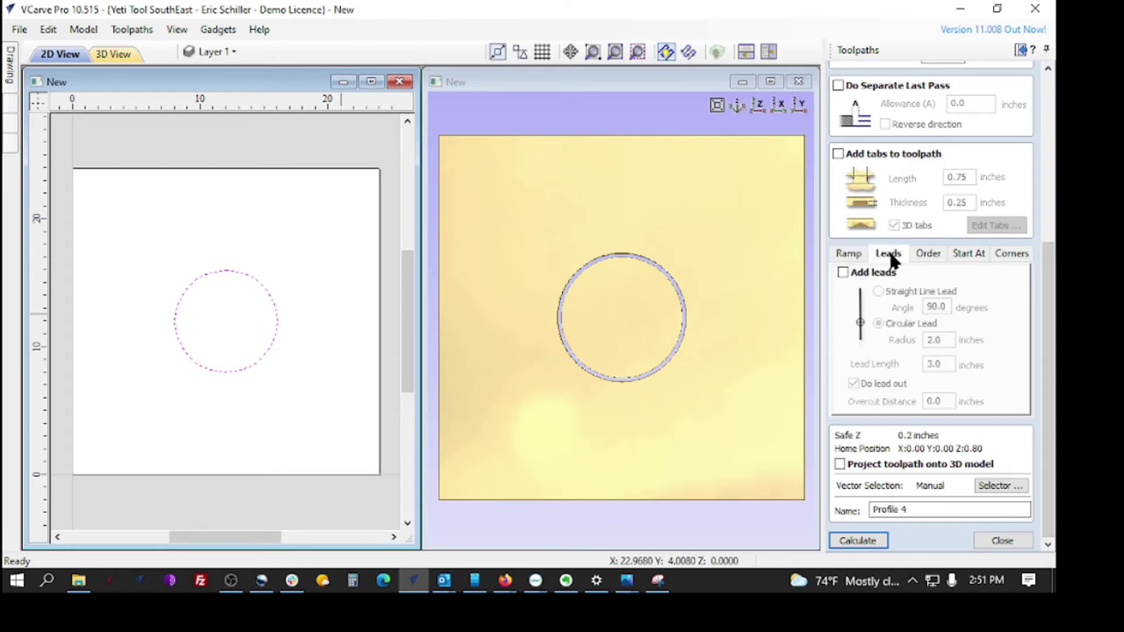
pyautogui.click(843, 273)
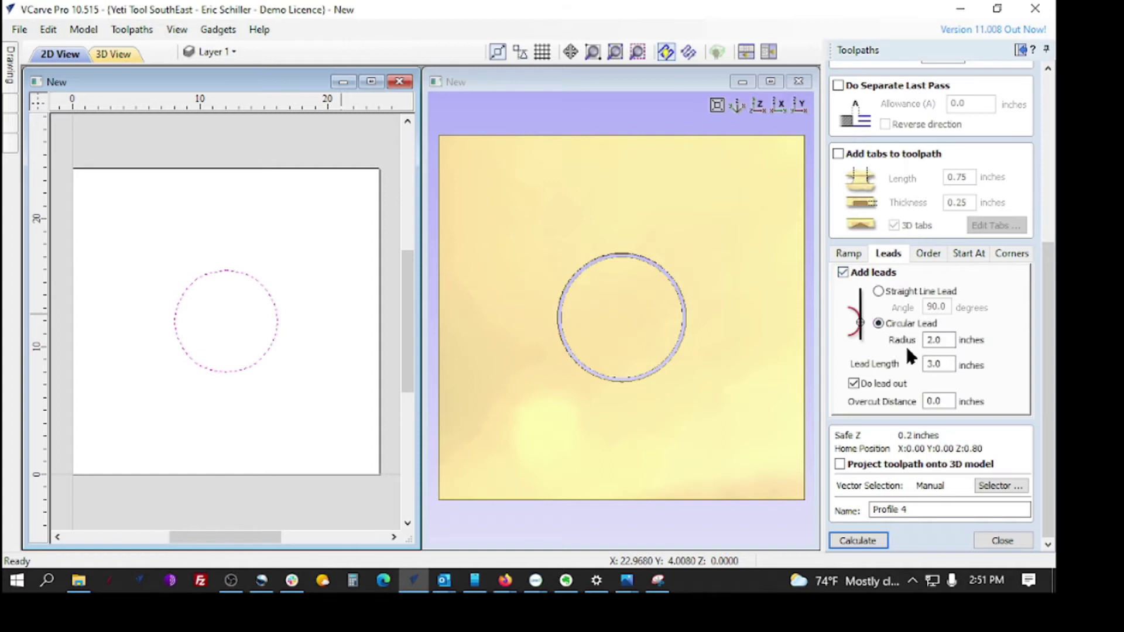
pyautogui.click(860, 539)
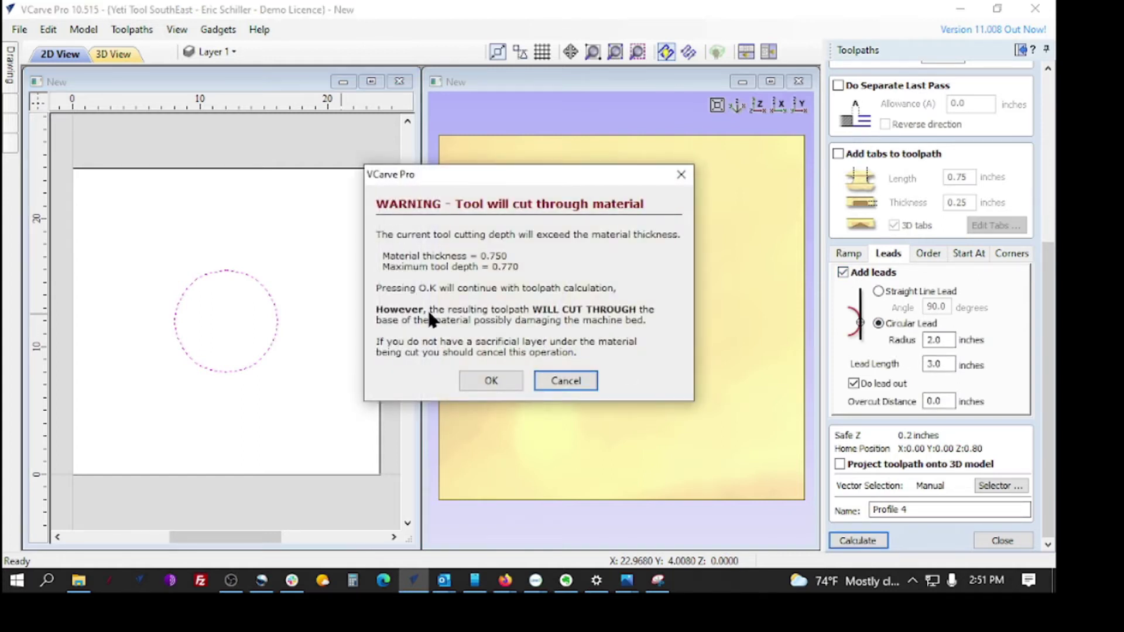
pyautogui.click(502, 382)
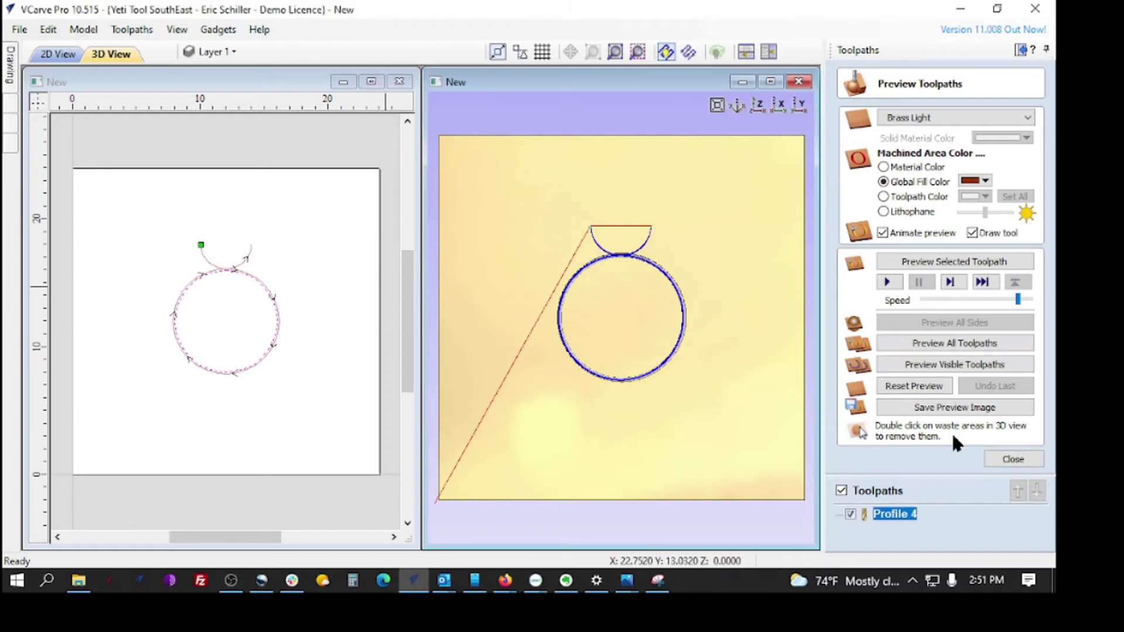
# Step: Reset the preview and rerun Profile 4's cut simulation with its lead-in at maximum speed
pyautogui.click(1012, 457)
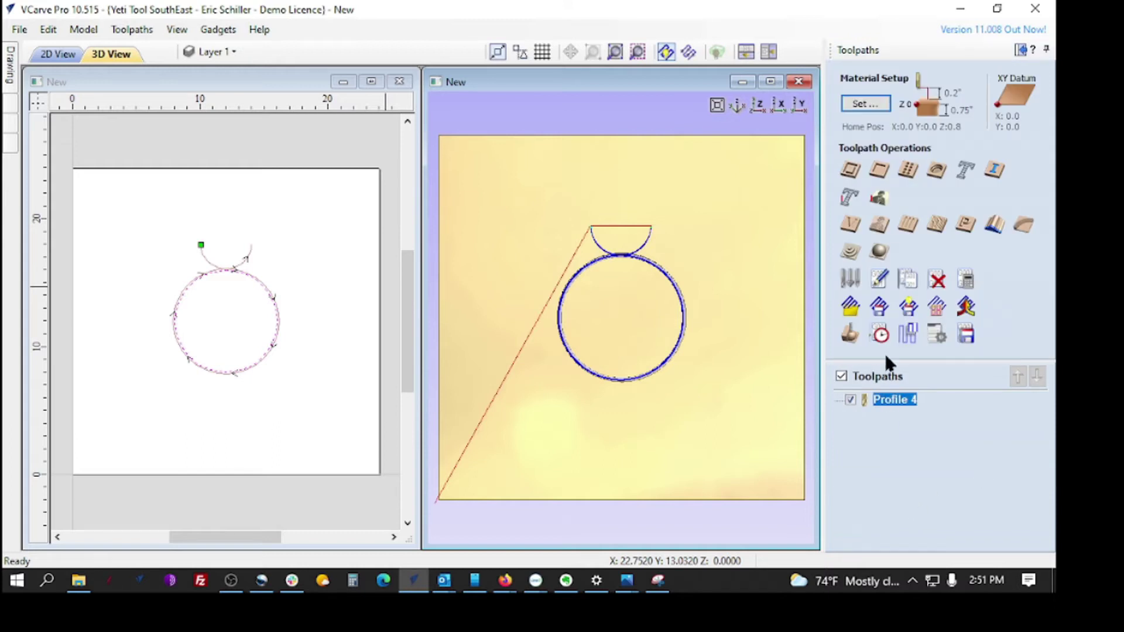
pyautogui.click(850, 333)
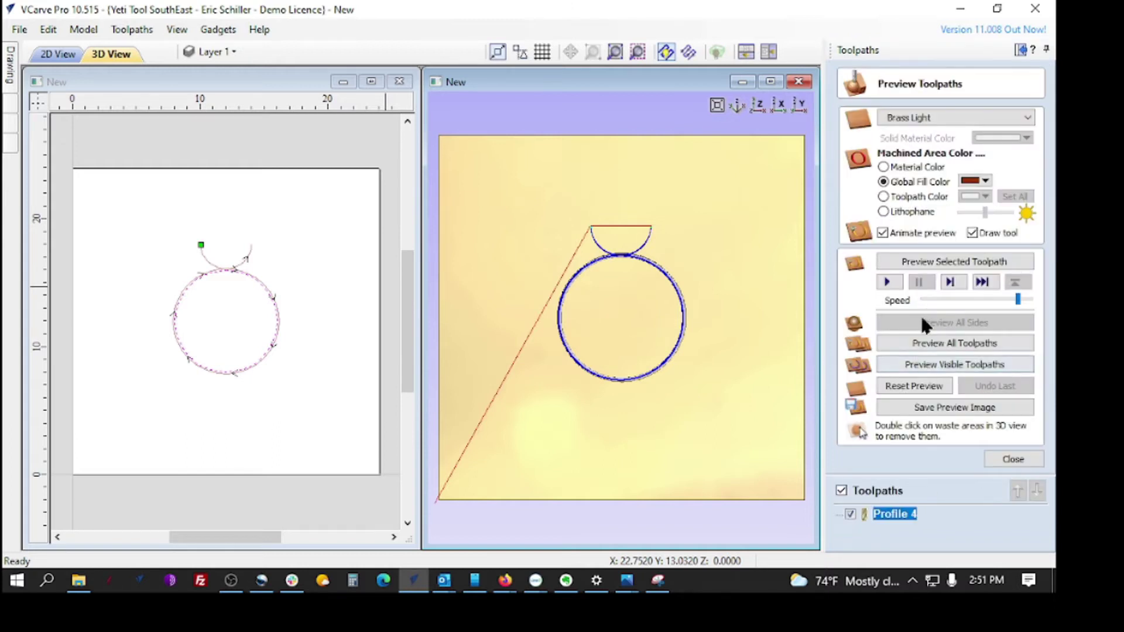
pyautogui.click(944, 299)
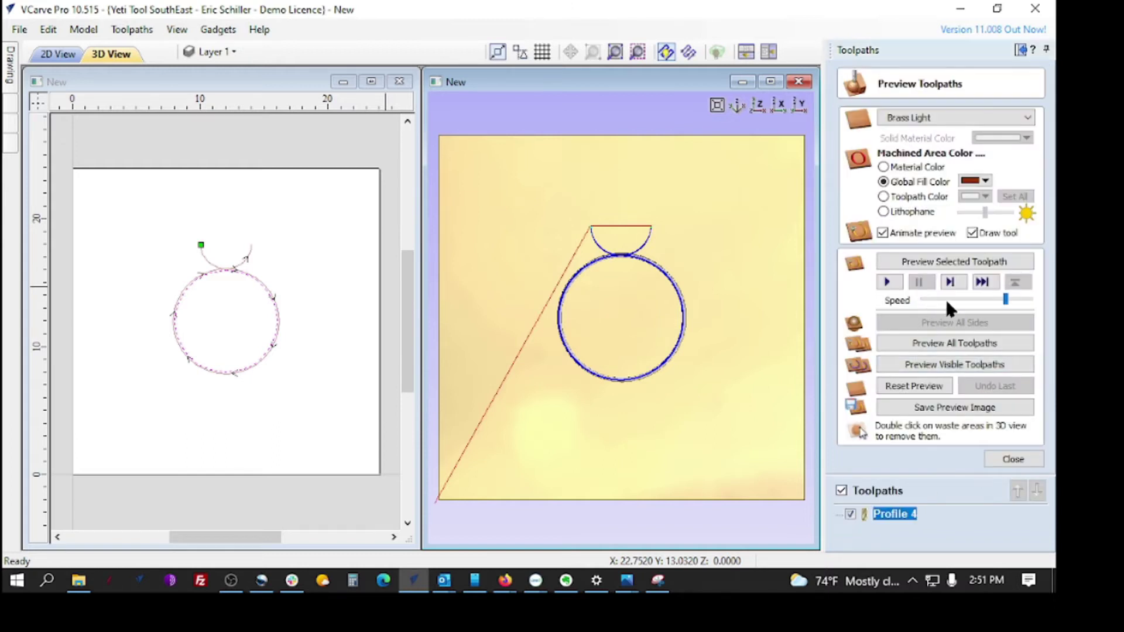
pyautogui.click(918, 387)
pyautogui.click(930, 364)
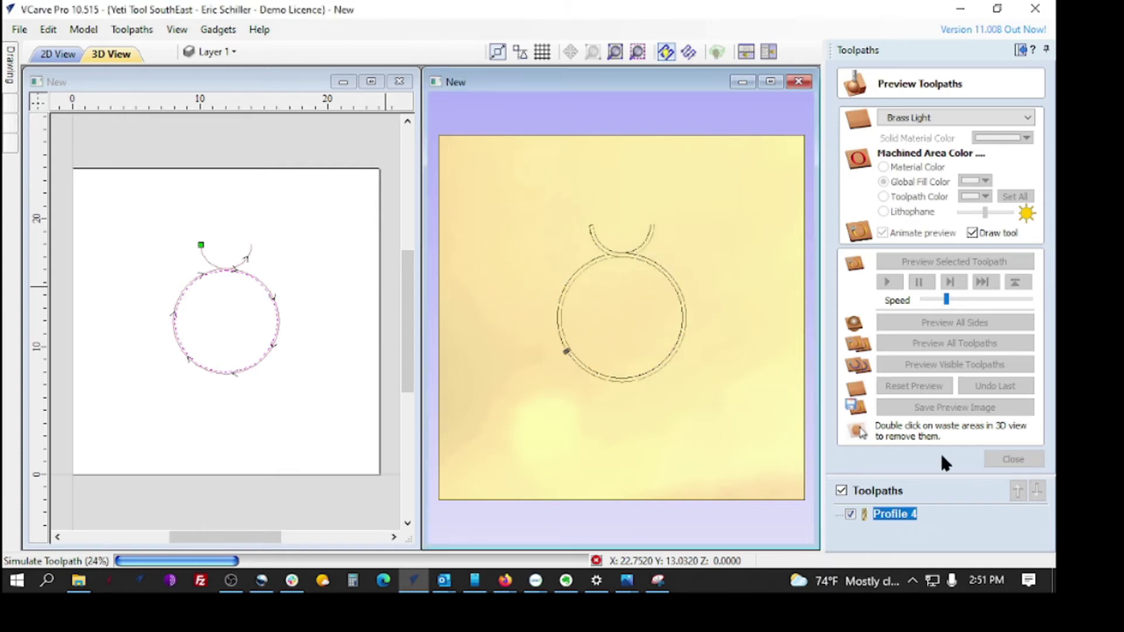
pyautogui.moveTo(947, 300); pyautogui.dragTo(1019, 300)
# Step: Hide the toolpath lines and bring up the photo of two carved wooden coins
pyautogui.click(841, 491)
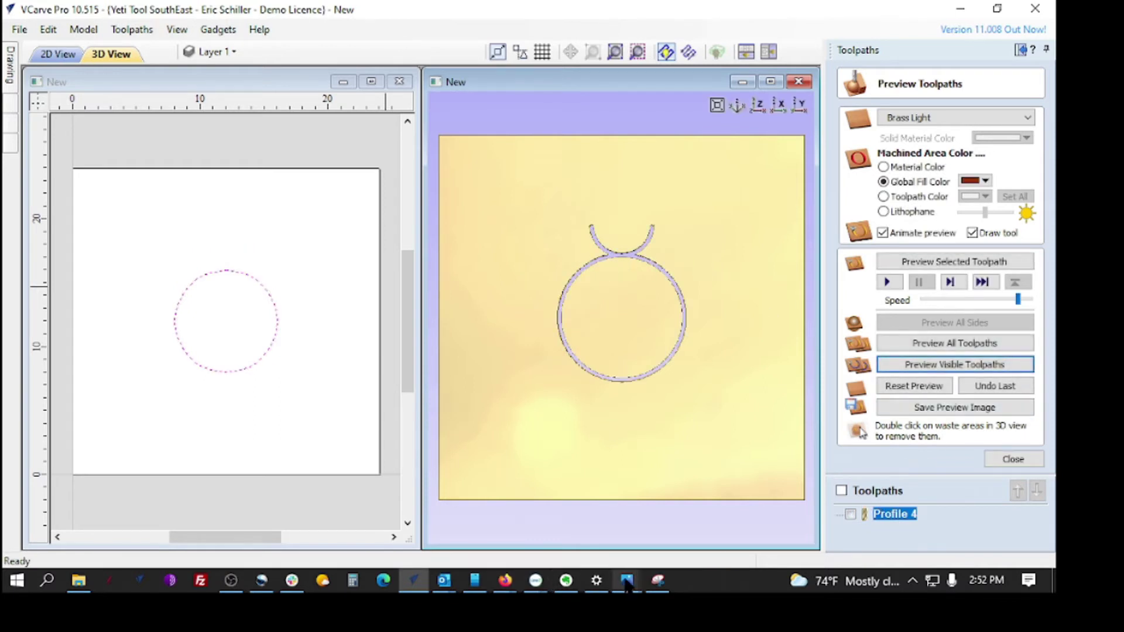
pyautogui.moveTo(627, 584)
pyautogui.click(623, 497)
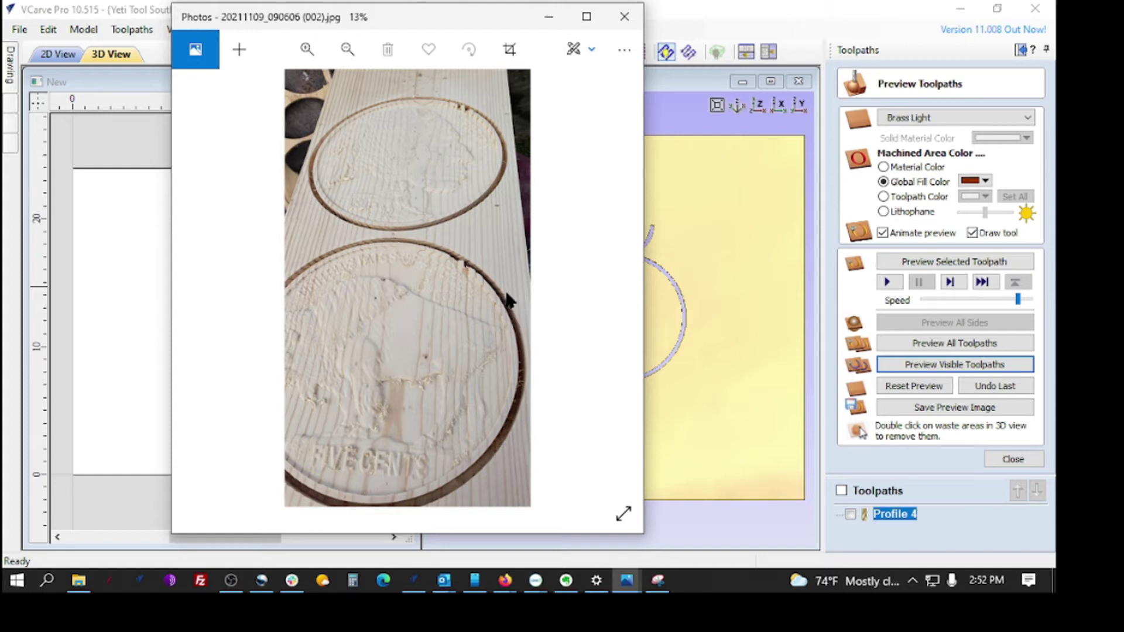
# Step: Close the preview, reopen Profile 4, and set Start At to Keep Current Start Points
pyautogui.click(1012, 459)
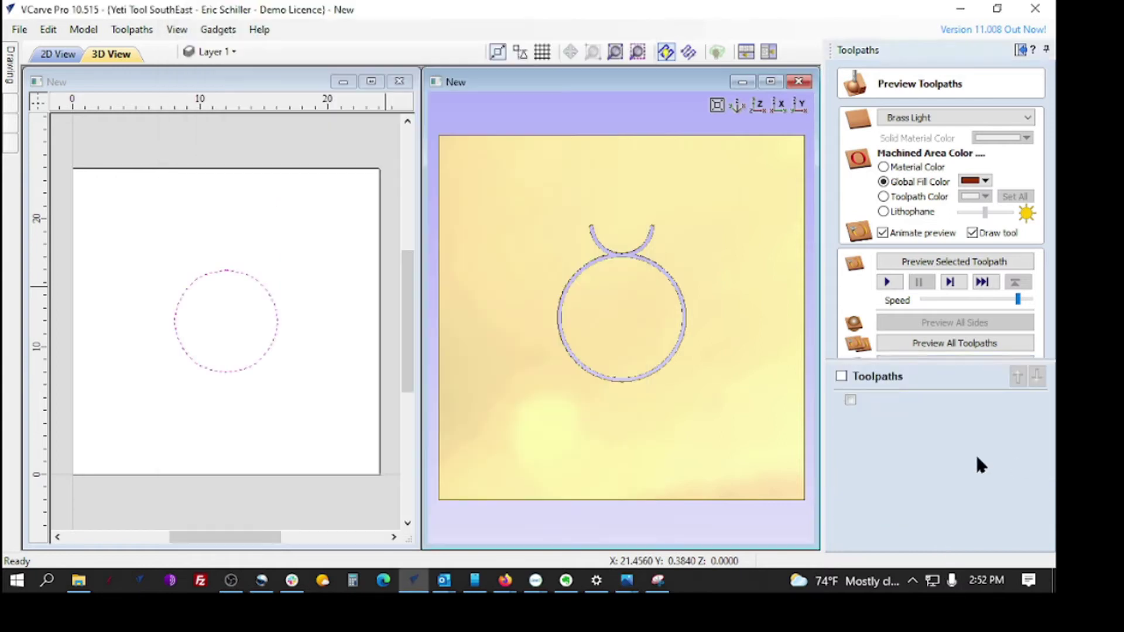
pyautogui.doubleClick(895, 400)
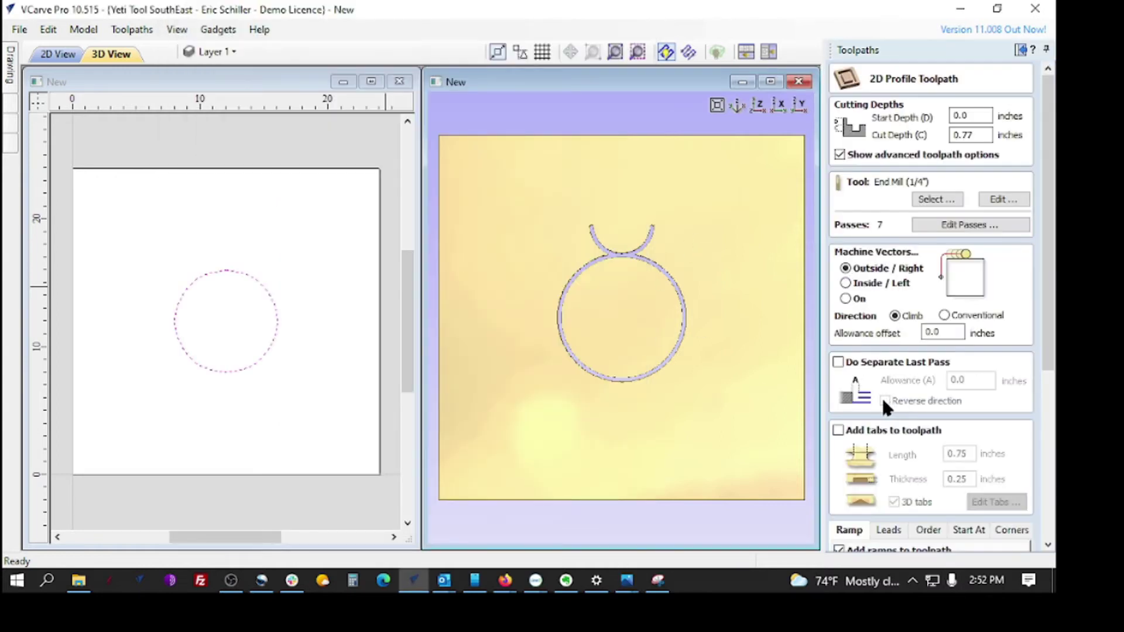
pyautogui.scroll(-5, 917, 414)
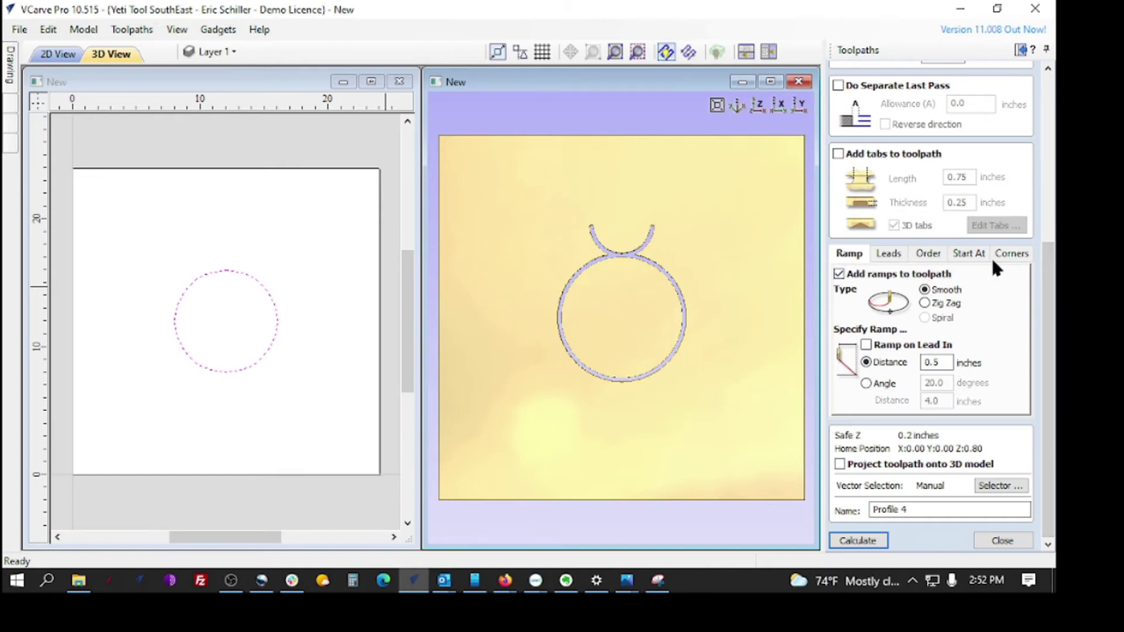
pyautogui.click(969, 255)
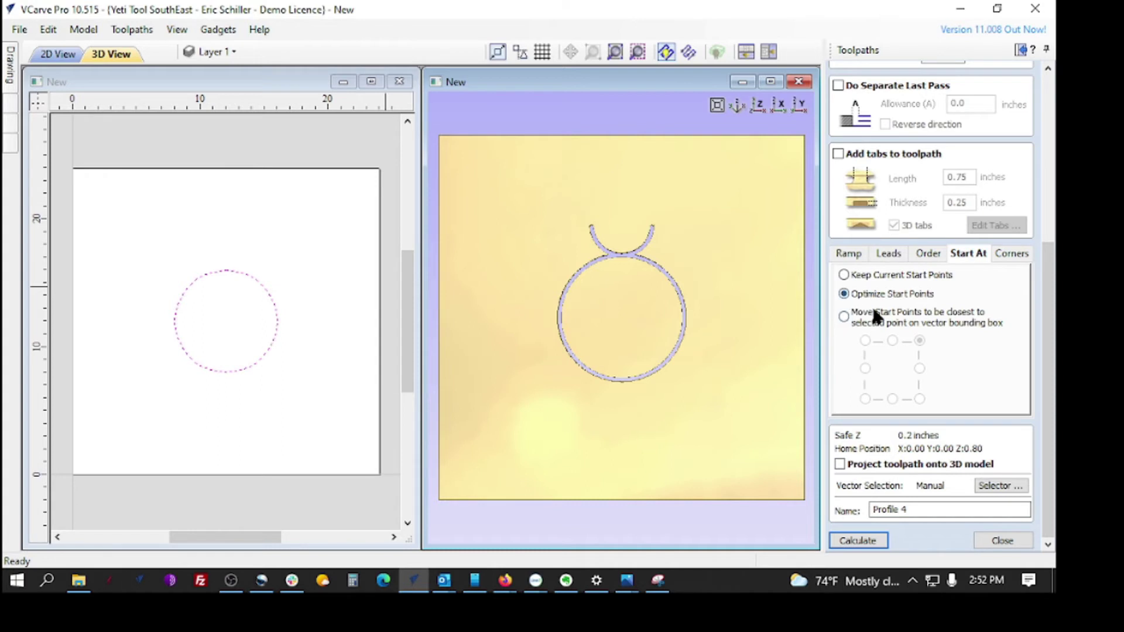
pyautogui.click(853, 298)
pyautogui.click(886, 295)
pyautogui.click(844, 275)
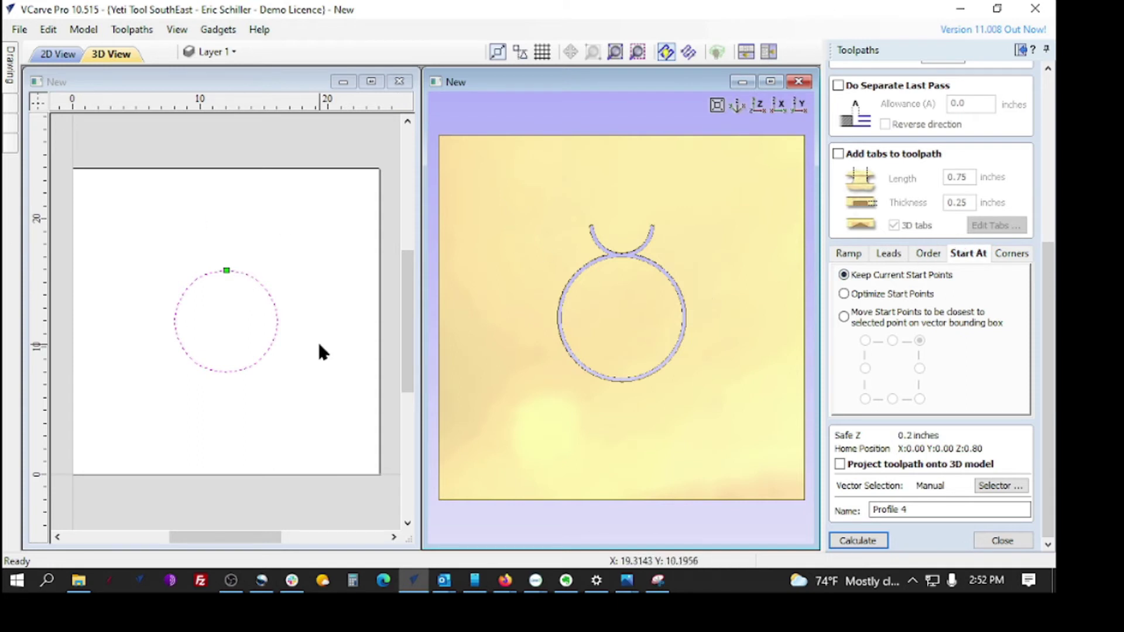
# Step: In Node Edit Mode, insert a point on the circle's right span and make it the start point
pyautogui.rightClick(271, 299)
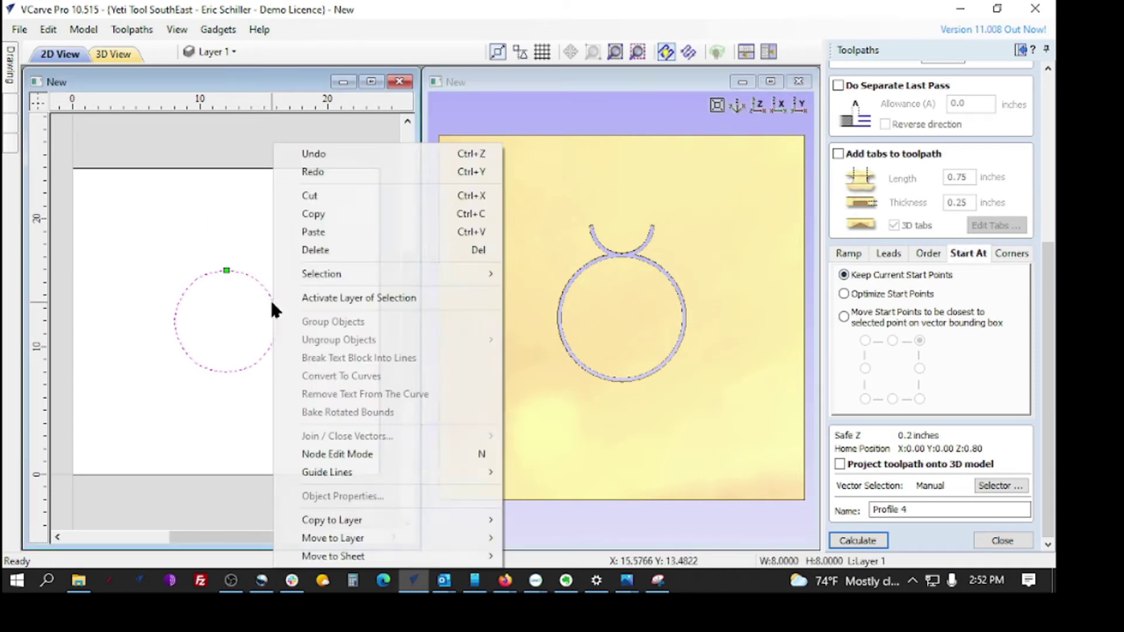
pyautogui.click(341, 459)
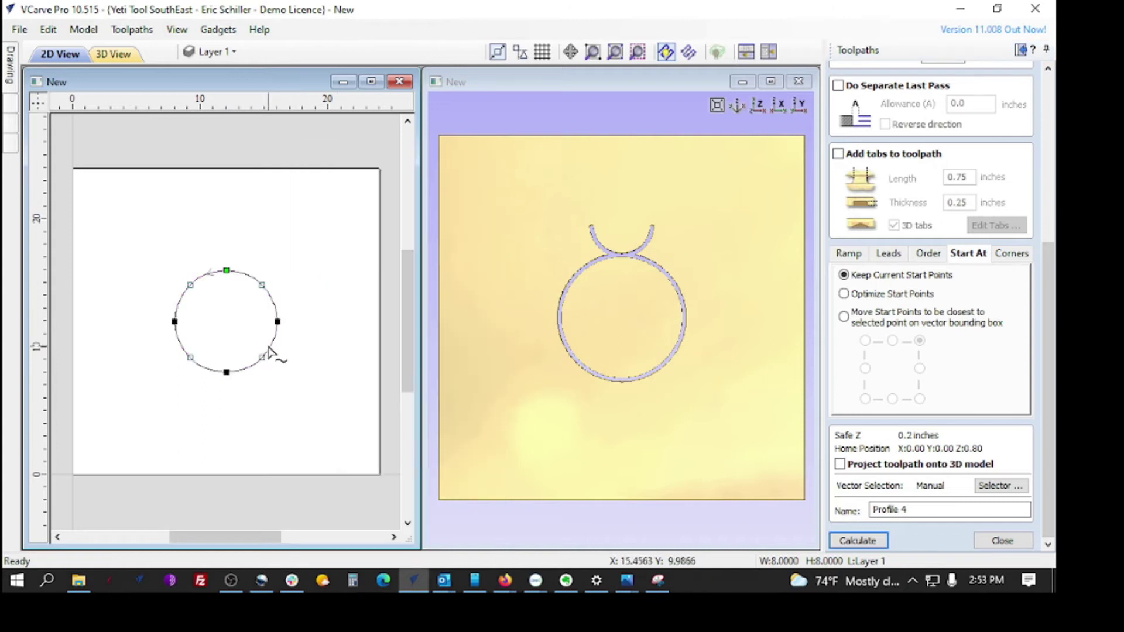
pyautogui.rightClick(277, 304)
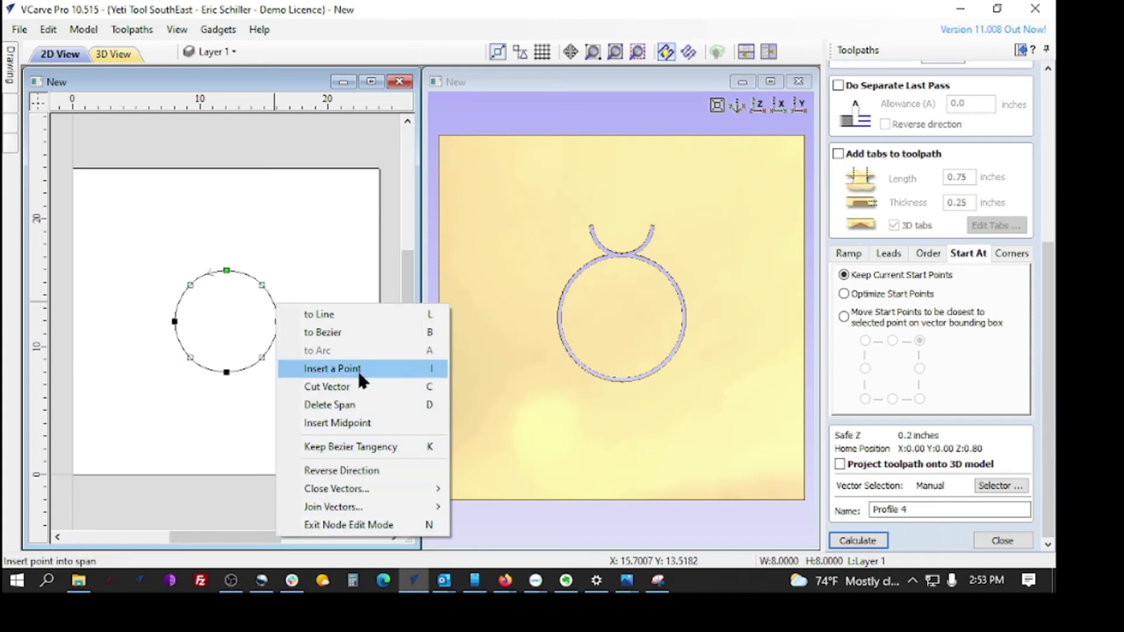
pyautogui.click(332, 369)
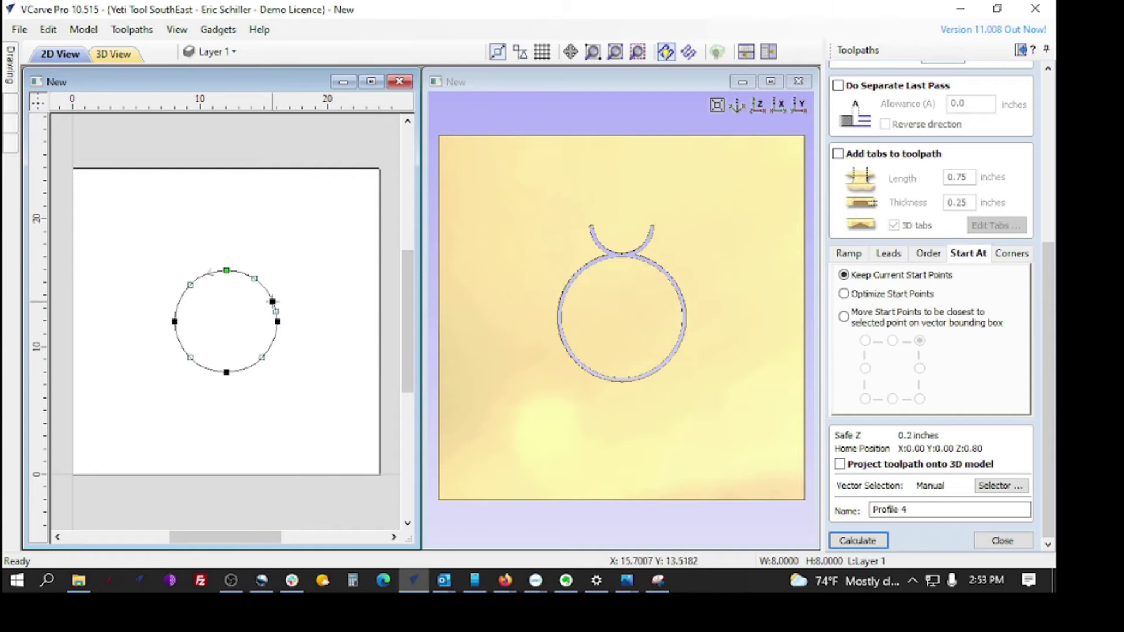
pyautogui.rightClick(275, 303)
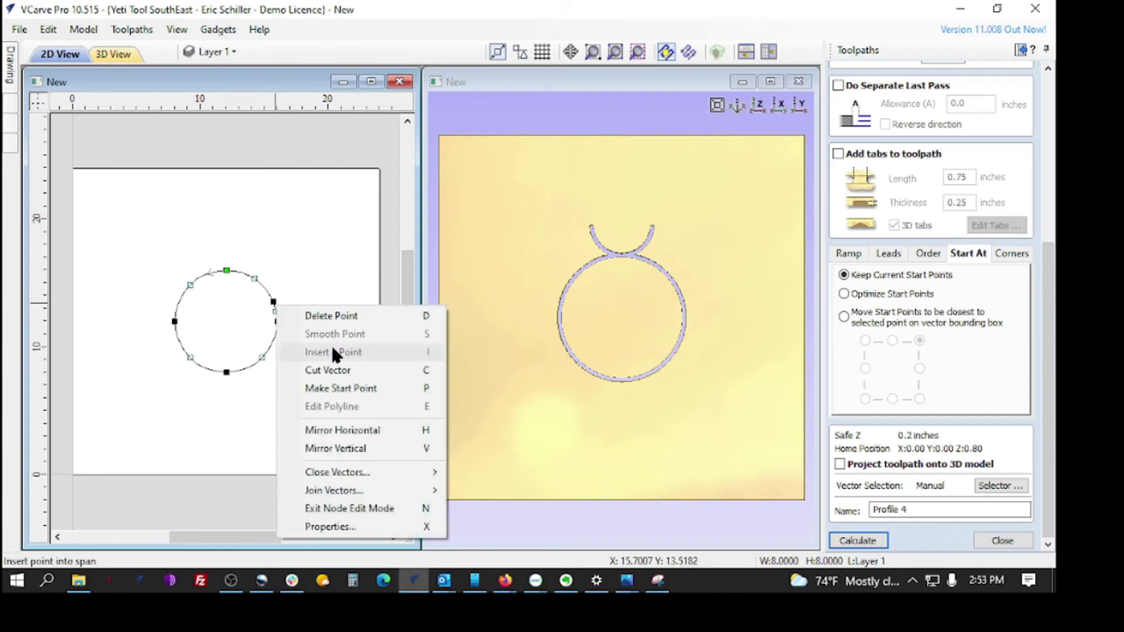
pyautogui.click(342, 389)
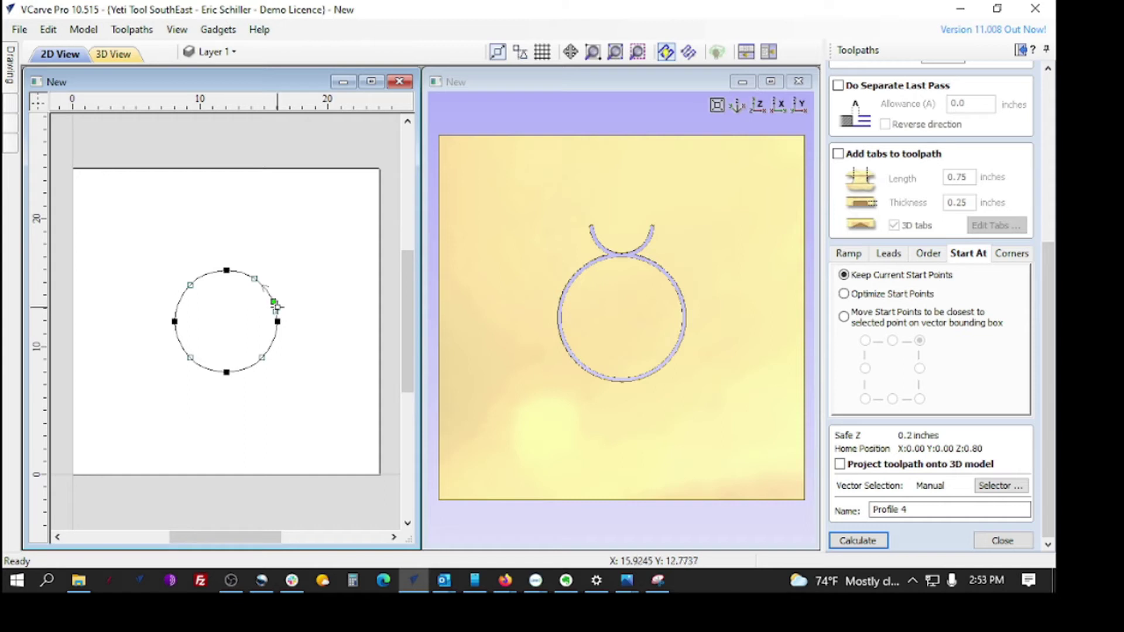
# Step: Calculate Profile 4, accept the cut-through warning, and attempt a preview that reports no visible toolpaths
pyautogui.click(850, 541)
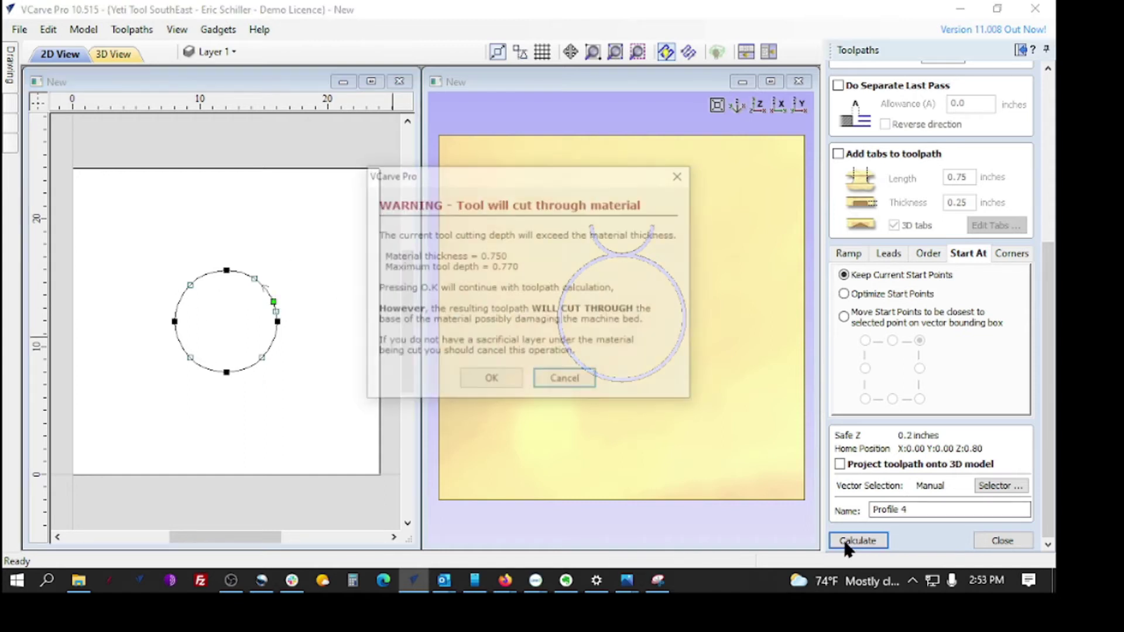
pyautogui.click(501, 377)
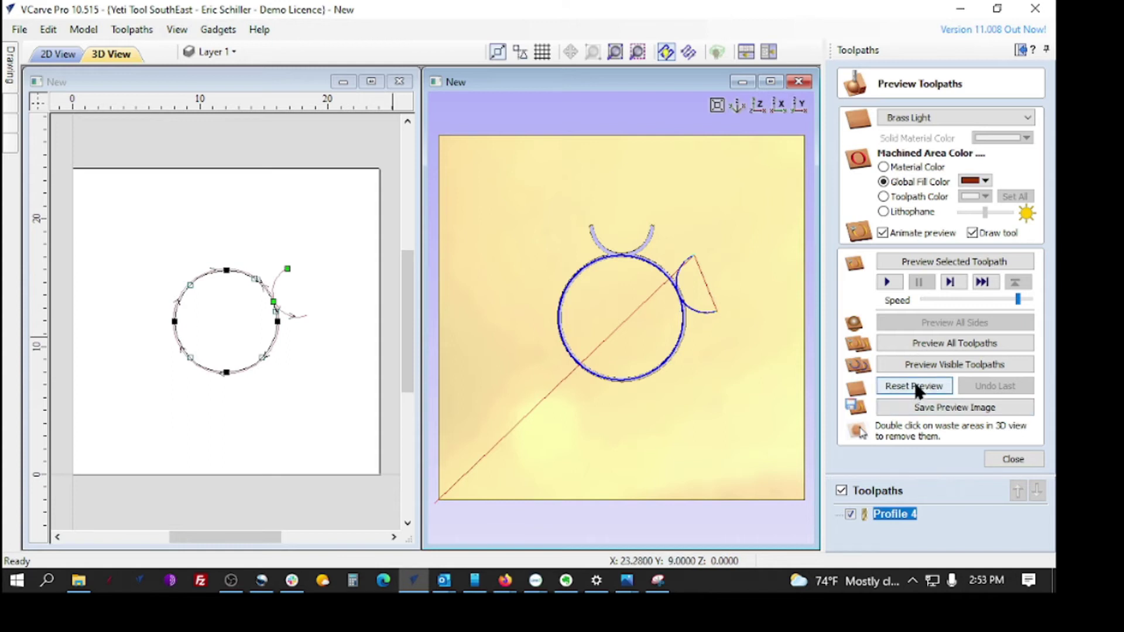
pyautogui.click(925, 364)
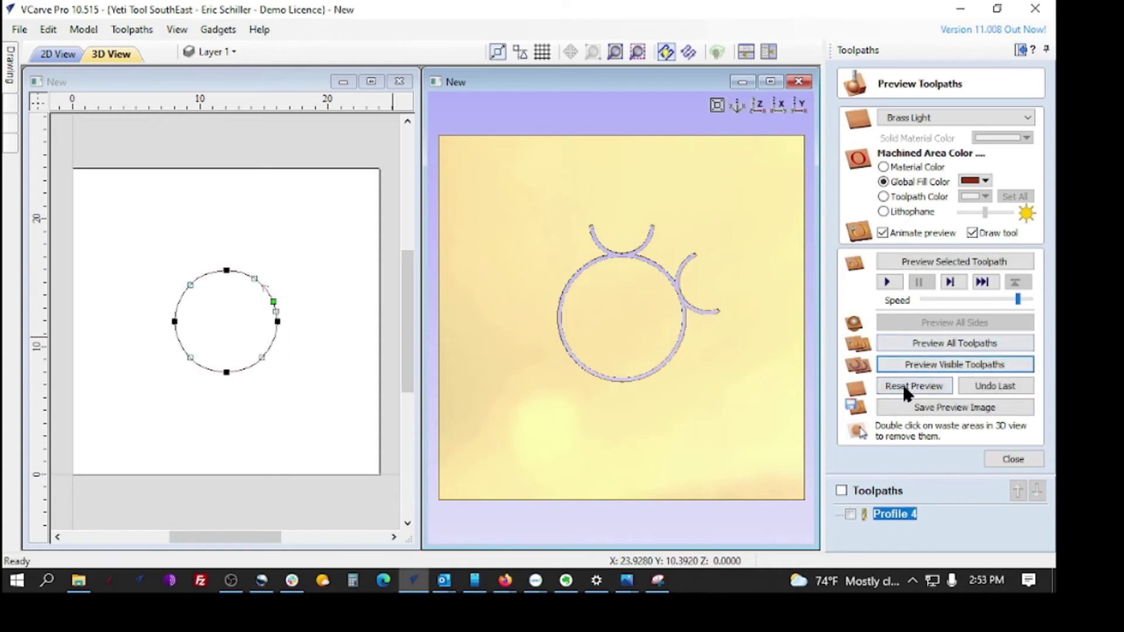
pyautogui.click(904, 387)
pyautogui.click(917, 368)
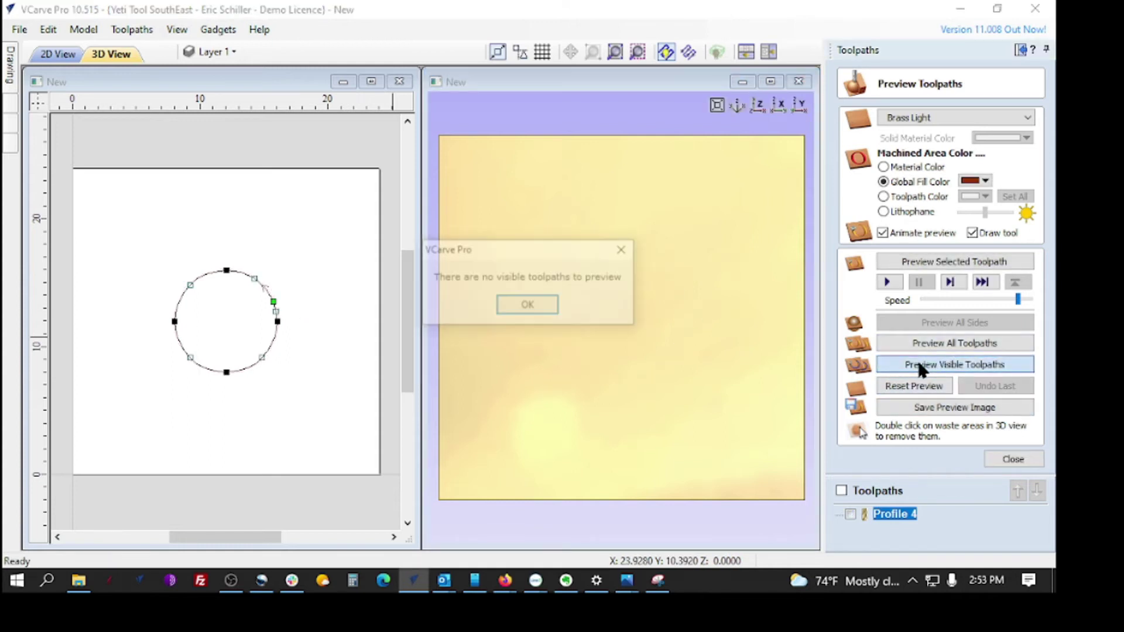
pyautogui.click(527, 306)
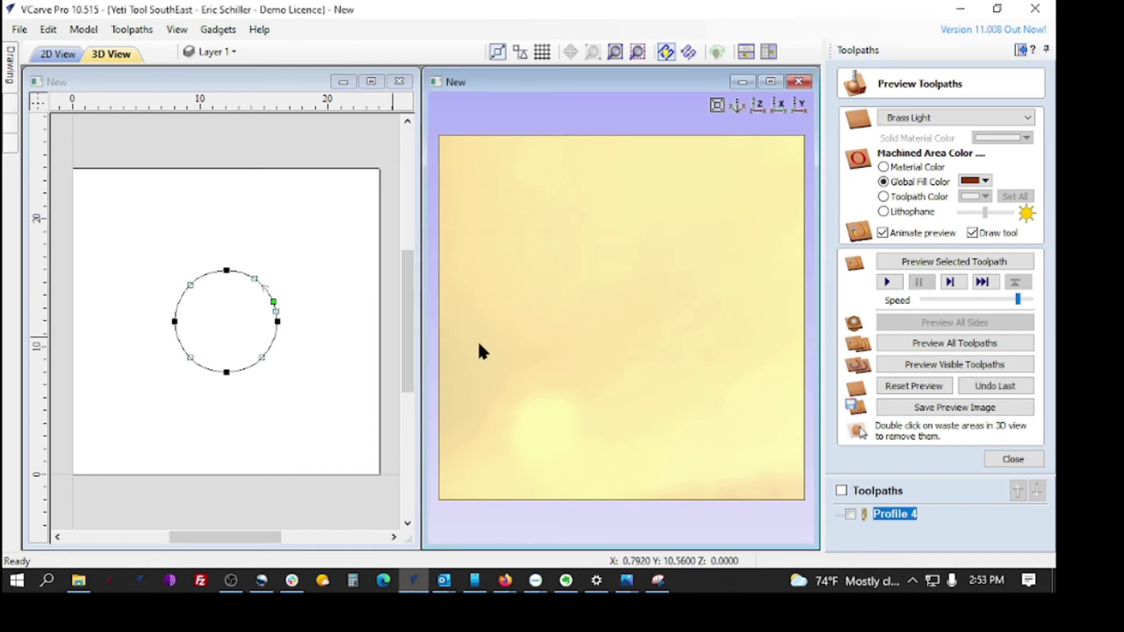
# Step: Make Profile 4 visible and preview its carve with the lead-in entering from the right side
pyautogui.click(850, 514)
pyautogui.click(914, 385)
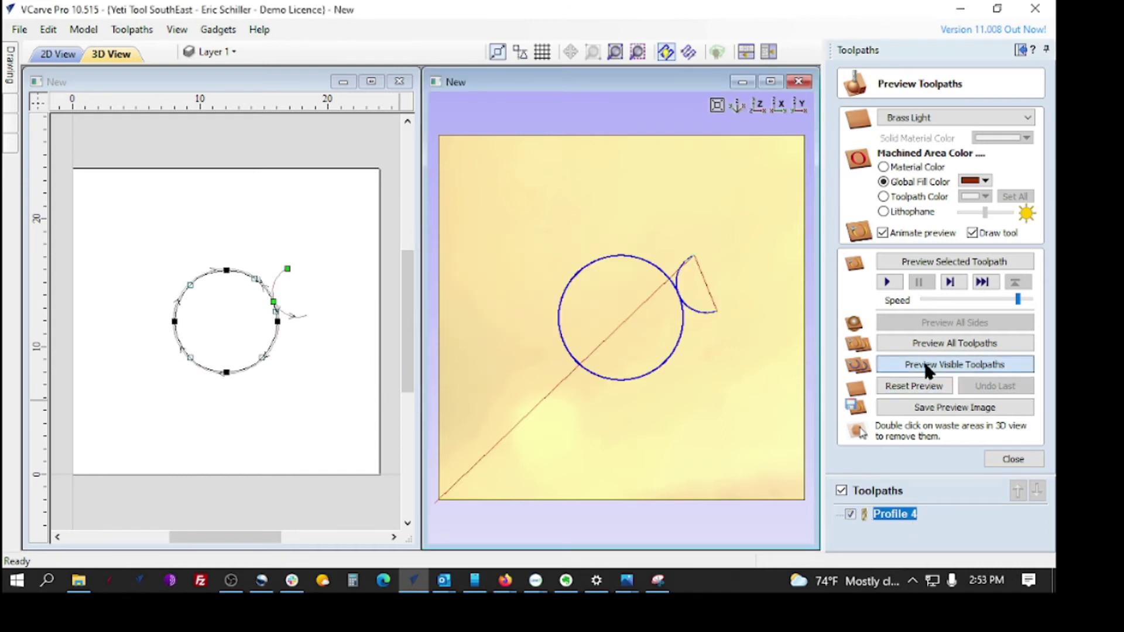
pyautogui.click(924, 361)
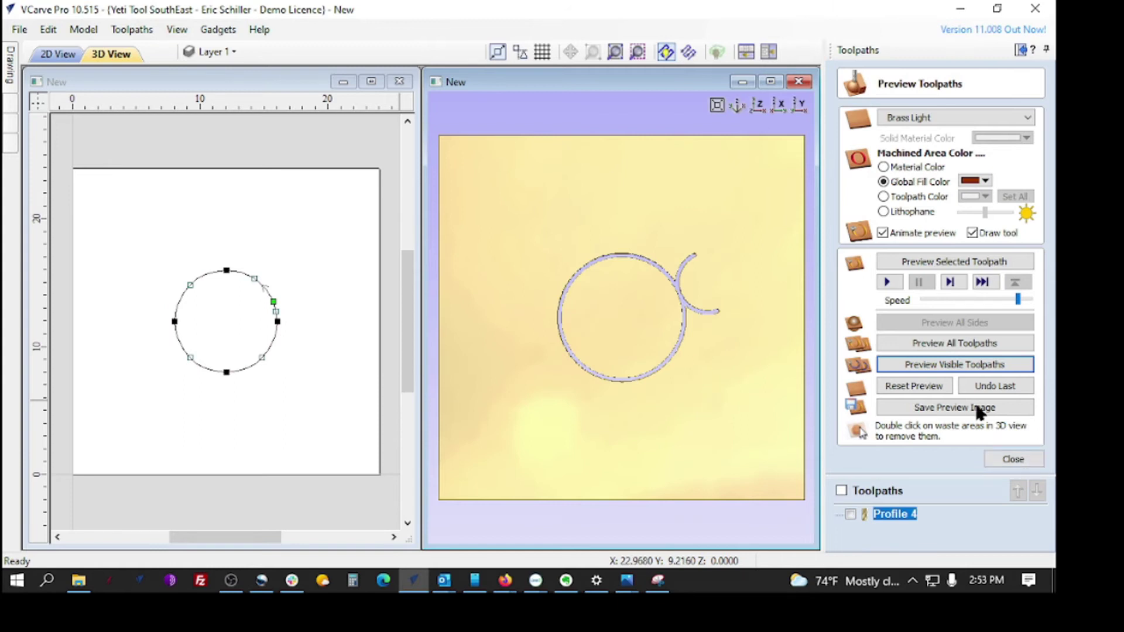
pyautogui.click(1012, 460)
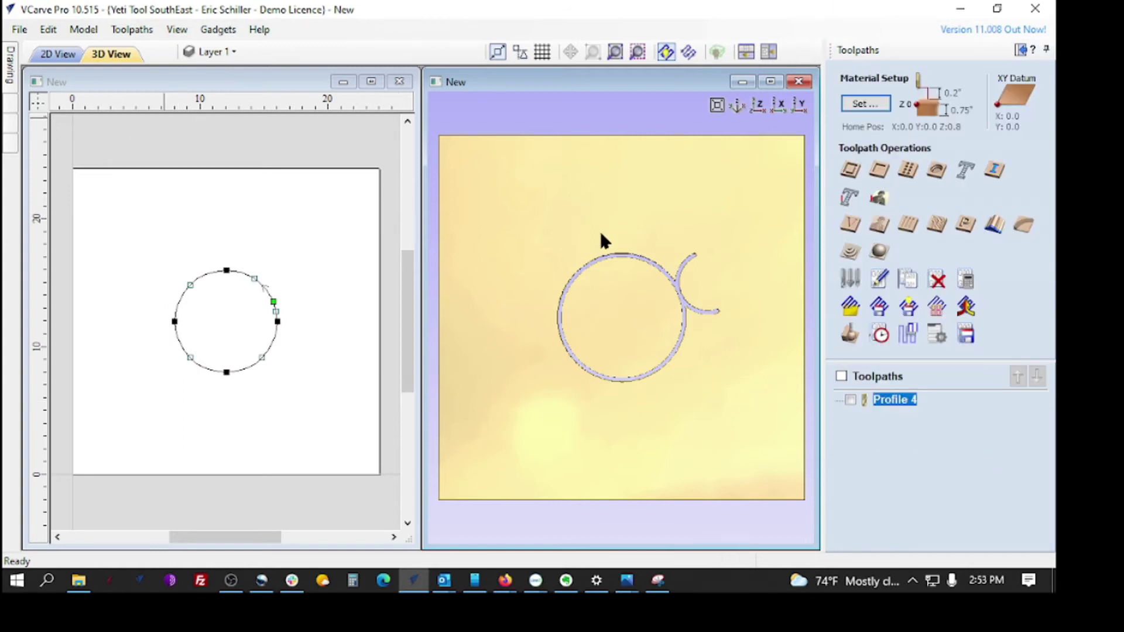
# Step: Place a horizontal guide at 16 and make the circle's rightmost node the start point
pyautogui.moveTo(270, 102); pyautogui.dragTo(275, 267)
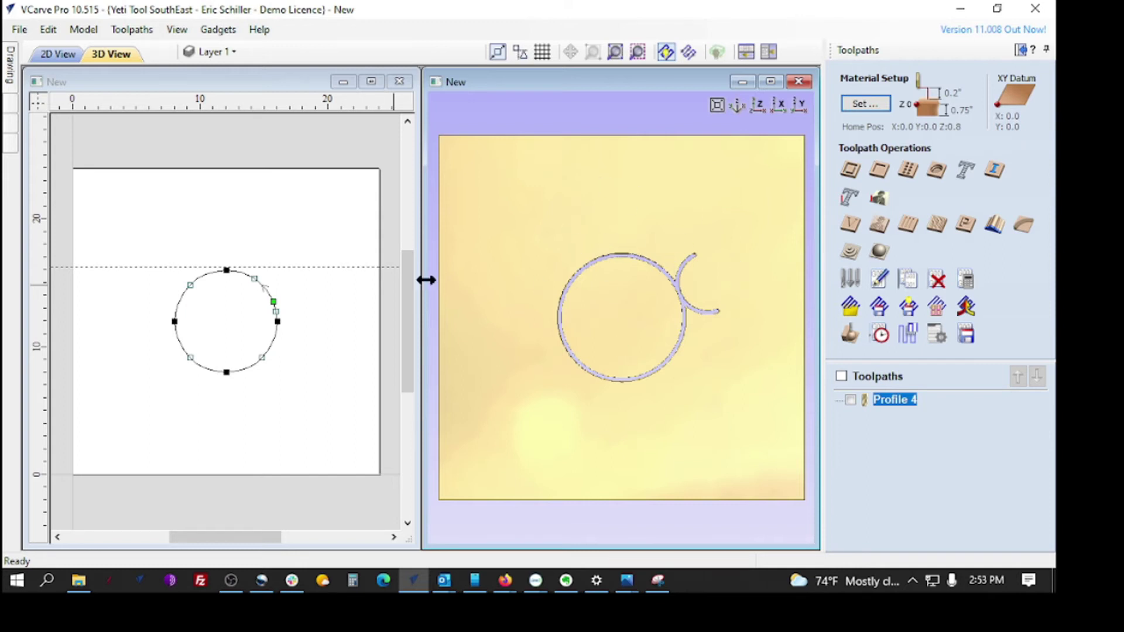
pyautogui.rightClick(279, 323)
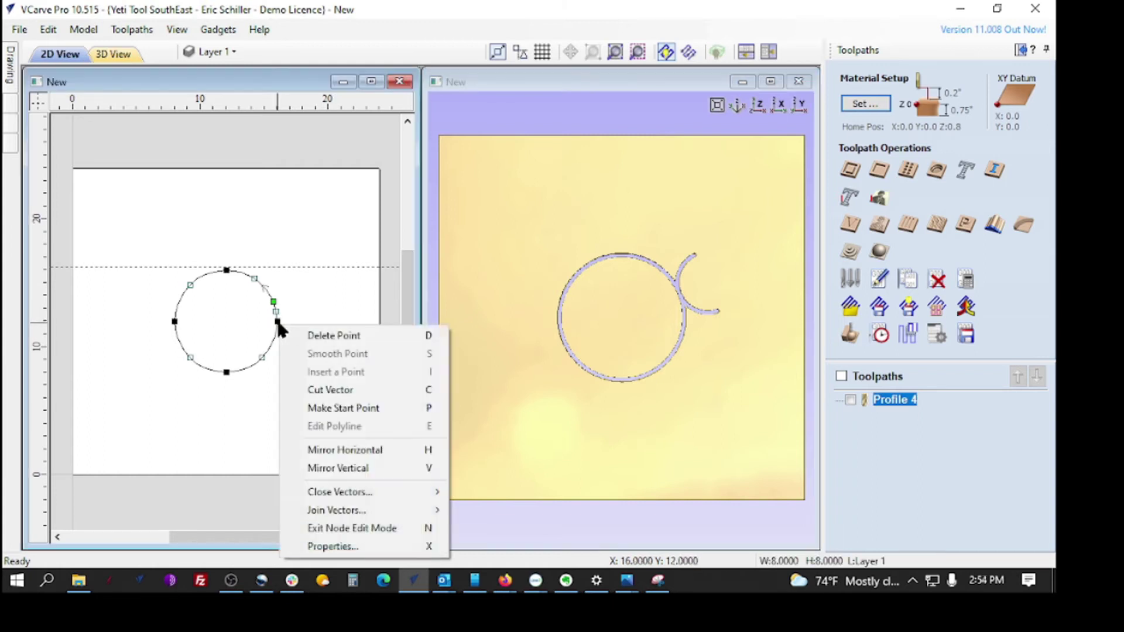
pyautogui.click(338, 407)
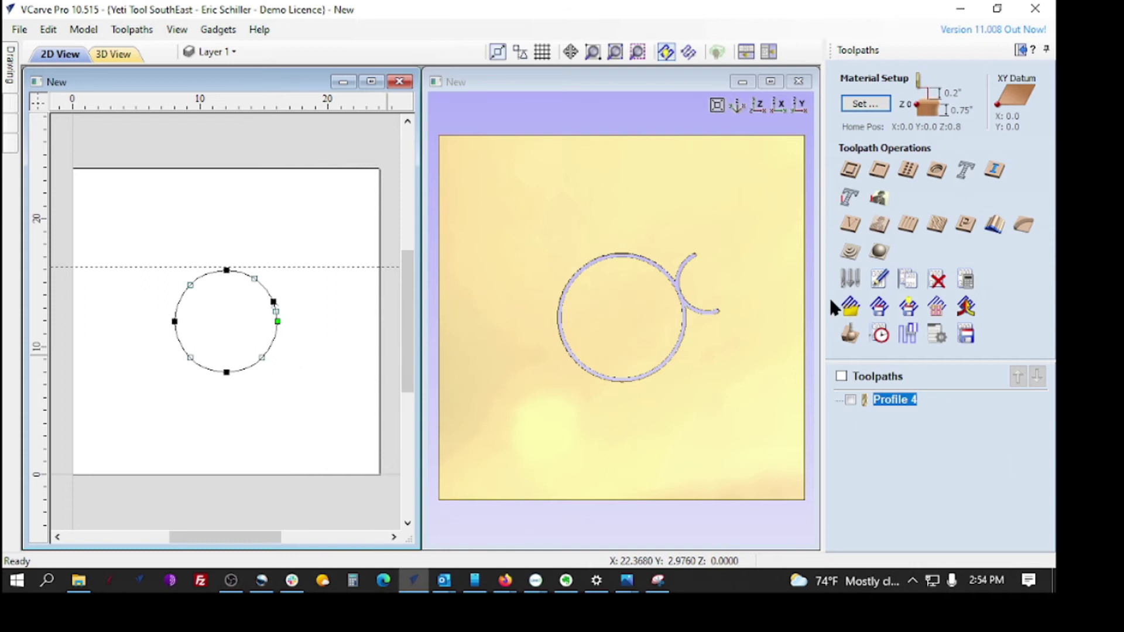
# Step: Recalculate all toolpaths, accepting the cut-through warning and the success message
pyautogui.click(965, 280)
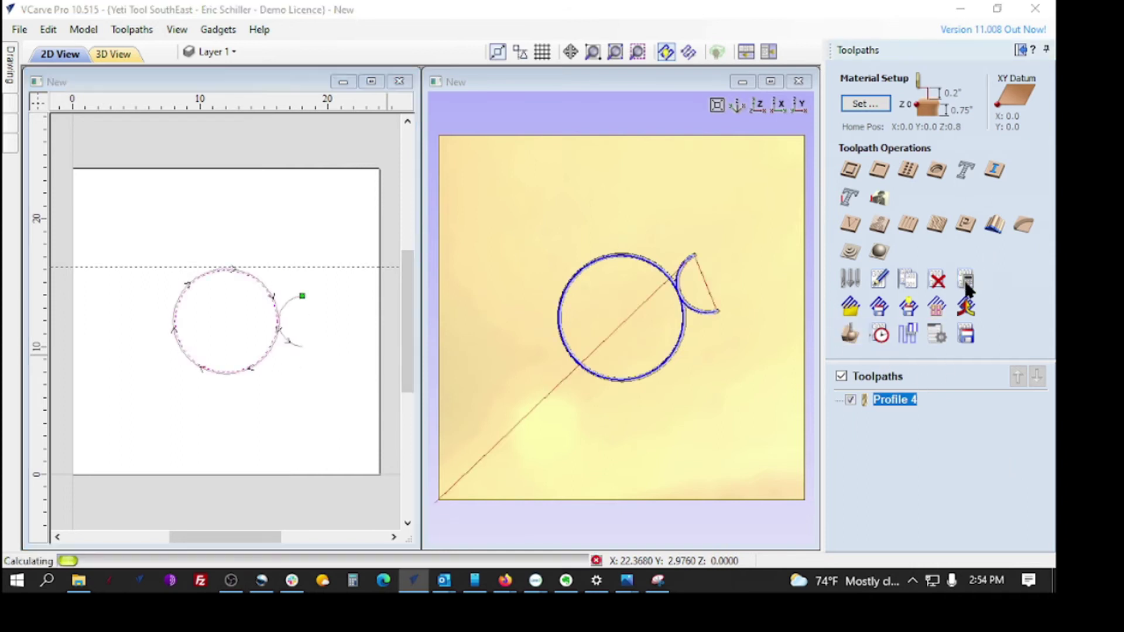
pyautogui.click(535, 354)
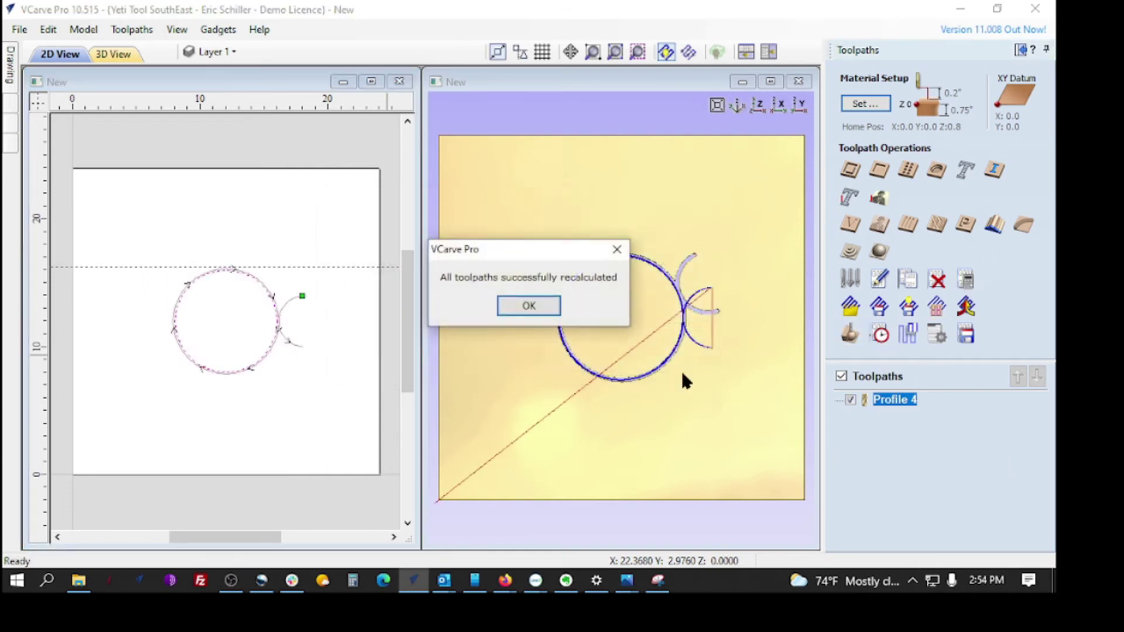
pyautogui.click(554, 306)
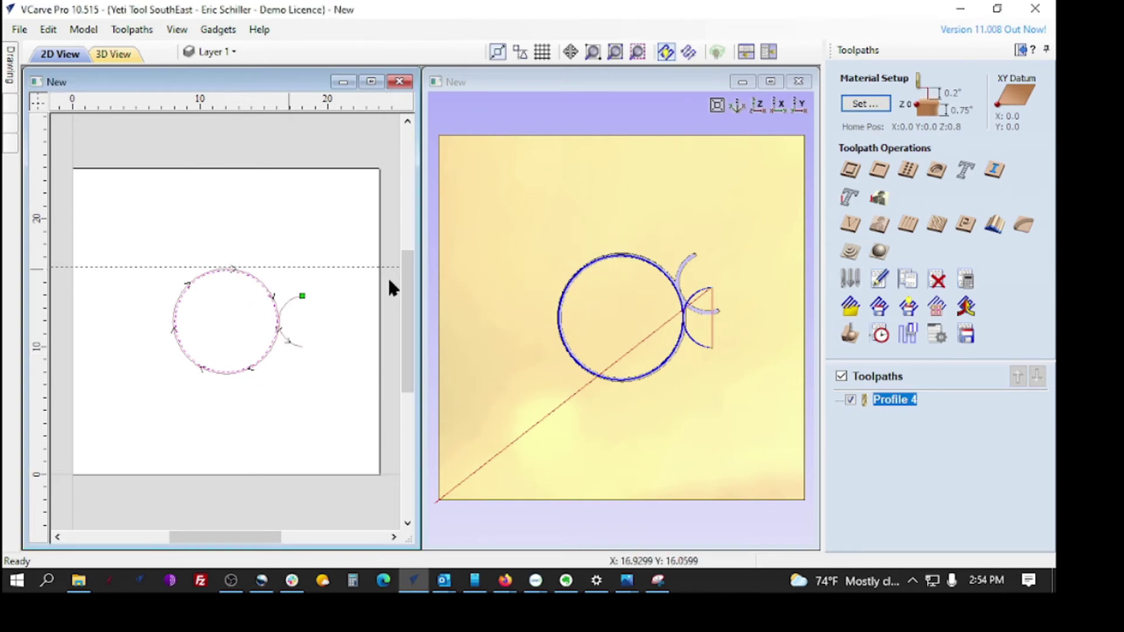
pyautogui.click(904, 408)
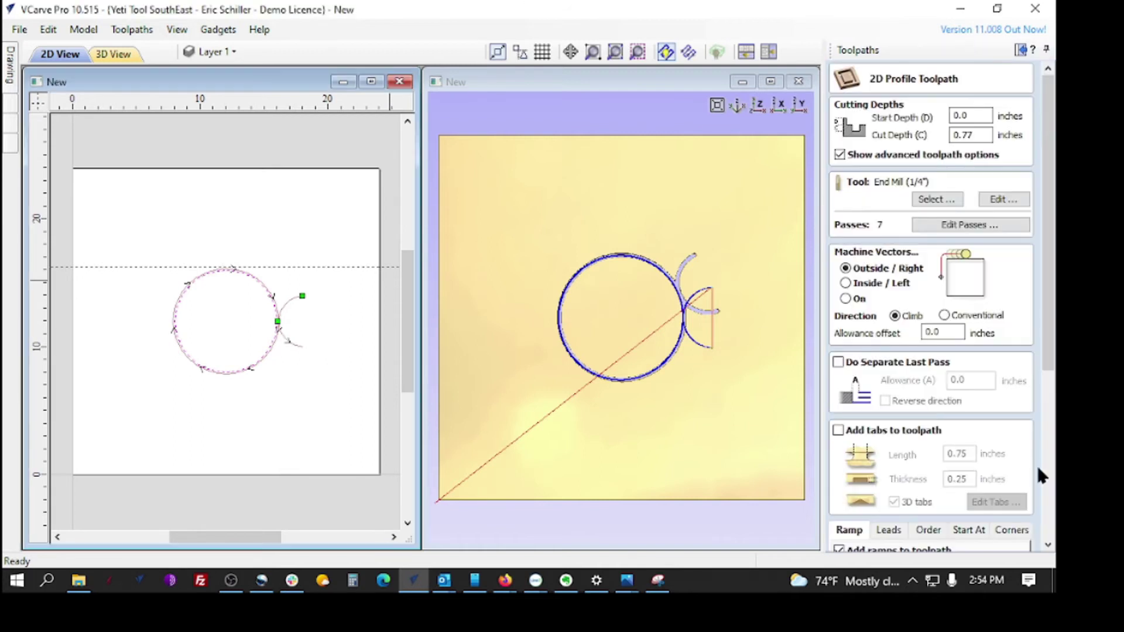
# Step: Keep the current start point and open pass depths showing 7 passes of 0.11 inches
pyautogui.click(1048, 544)
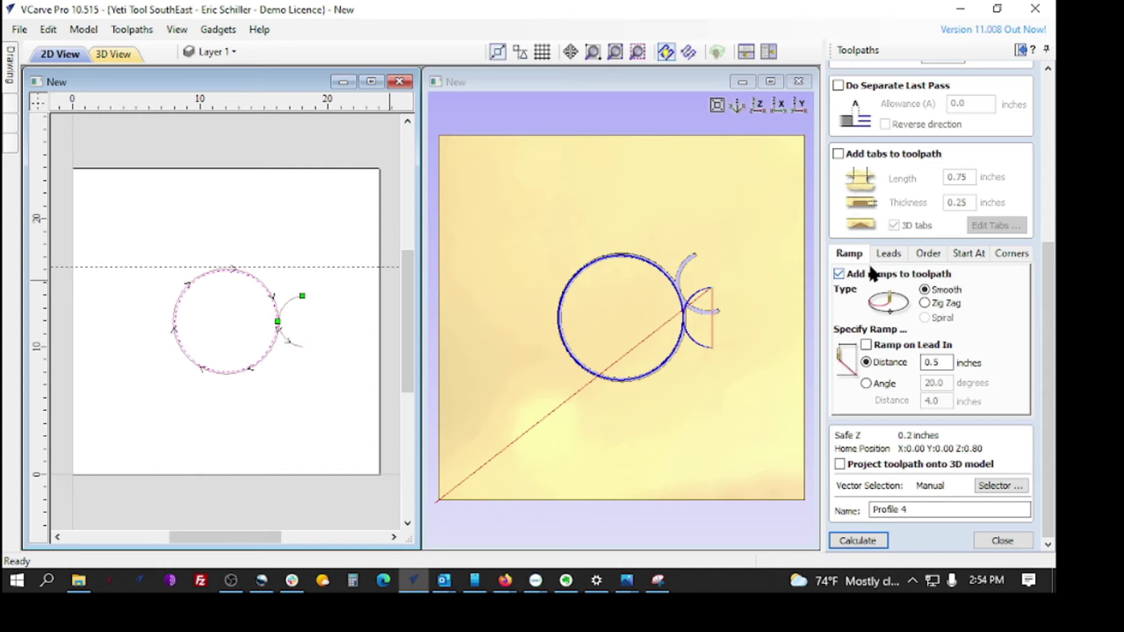
pyautogui.click(890, 256)
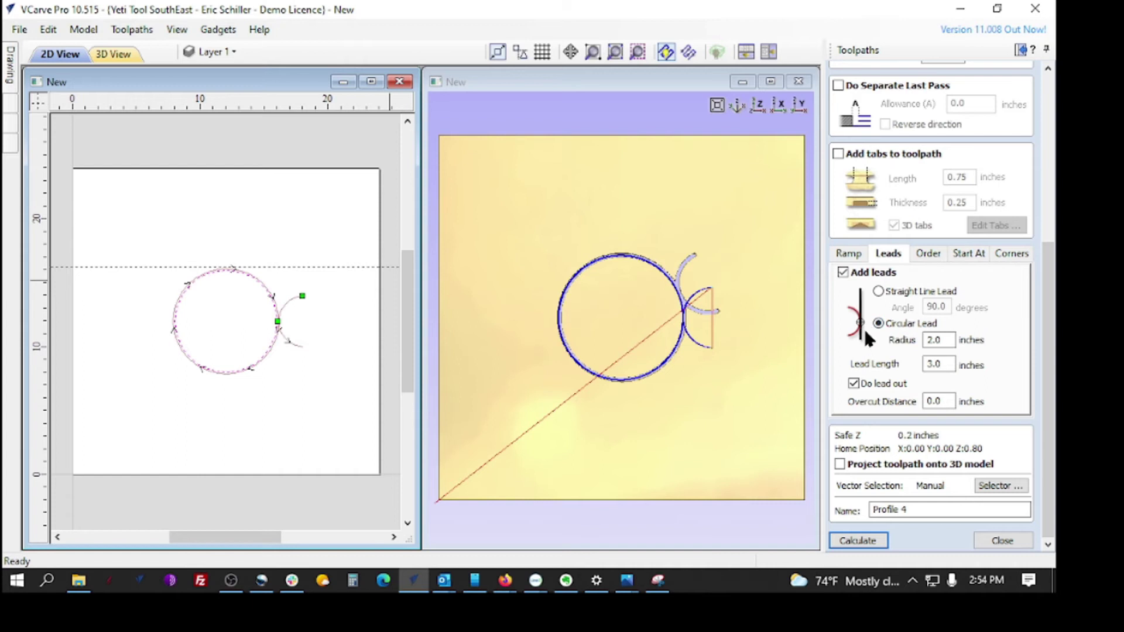
pyautogui.click(967, 252)
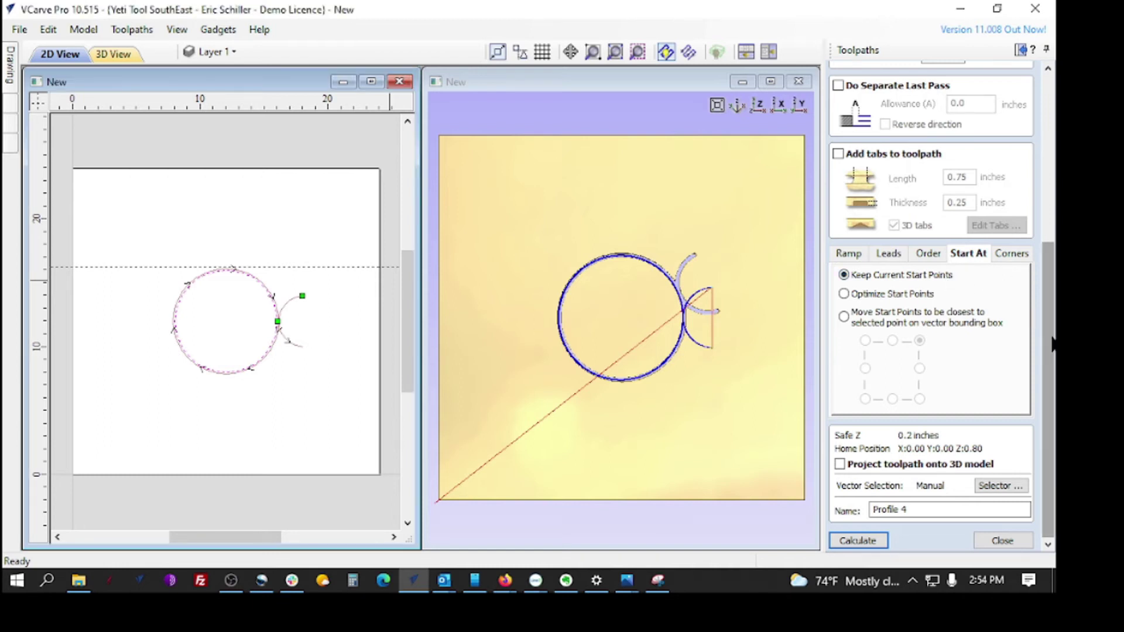
pyautogui.scroll(3, 1047, 263)
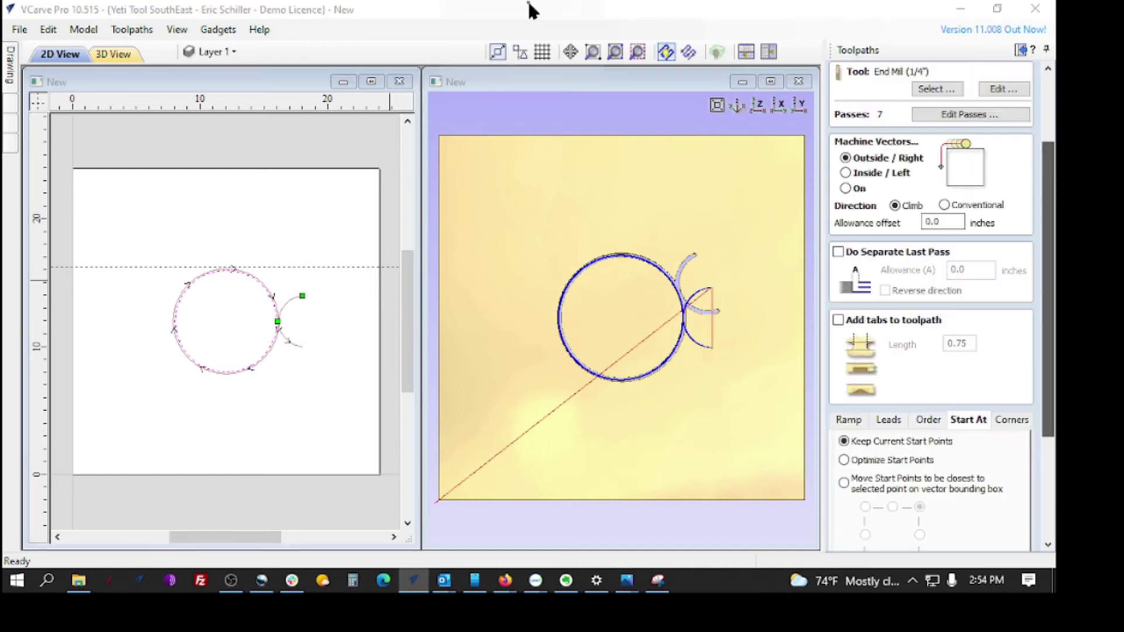
pyautogui.click(972, 113)
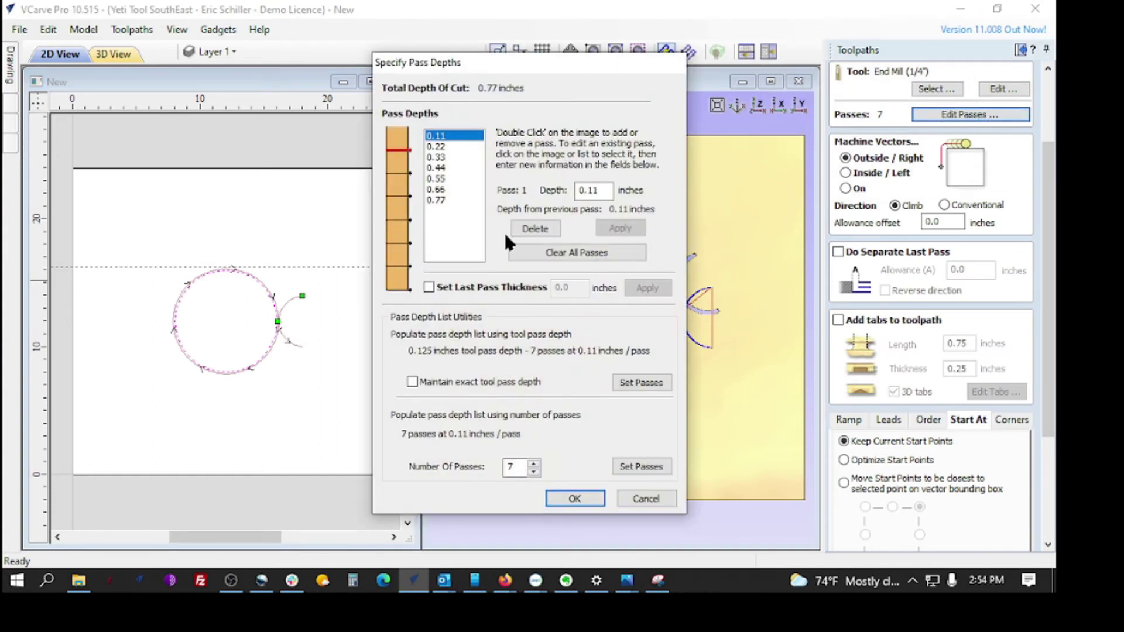
# Step: Cut the profile in 5 passes with a 0.2-inch first pass (0.2, 0.308, 0.462, 0.616, 0.77)
pyautogui.doubleClick(603, 192)
pyautogui.write('0.1875')
pyautogui.doubleClick(610, 195)
pyautogui.click(633, 227)
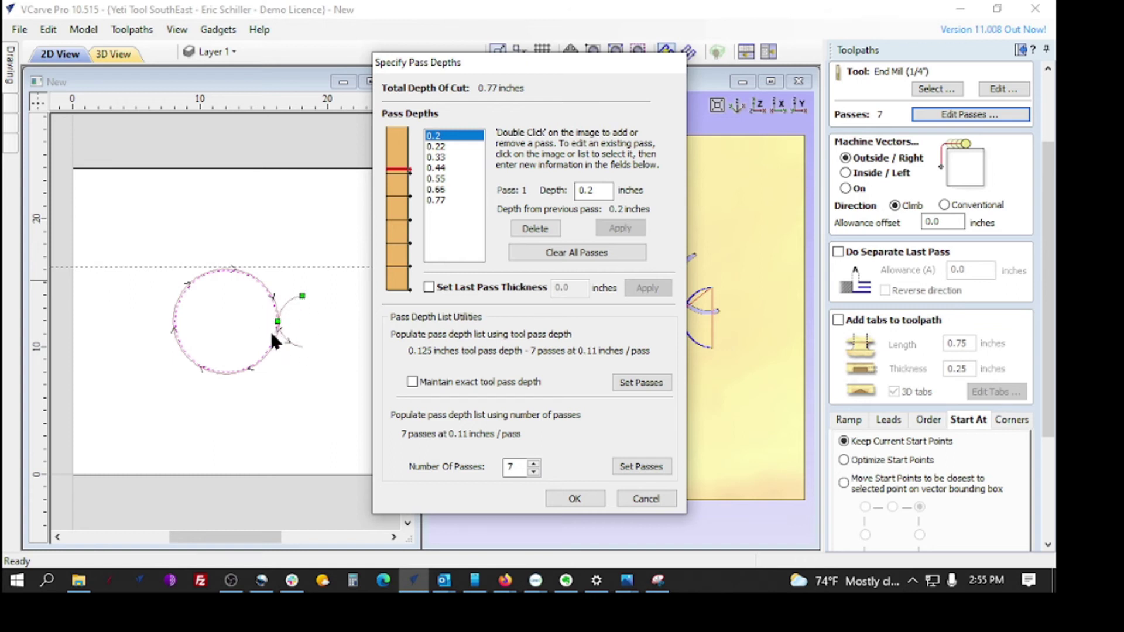
pyautogui.click(534, 471)
pyautogui.click(534, 471)
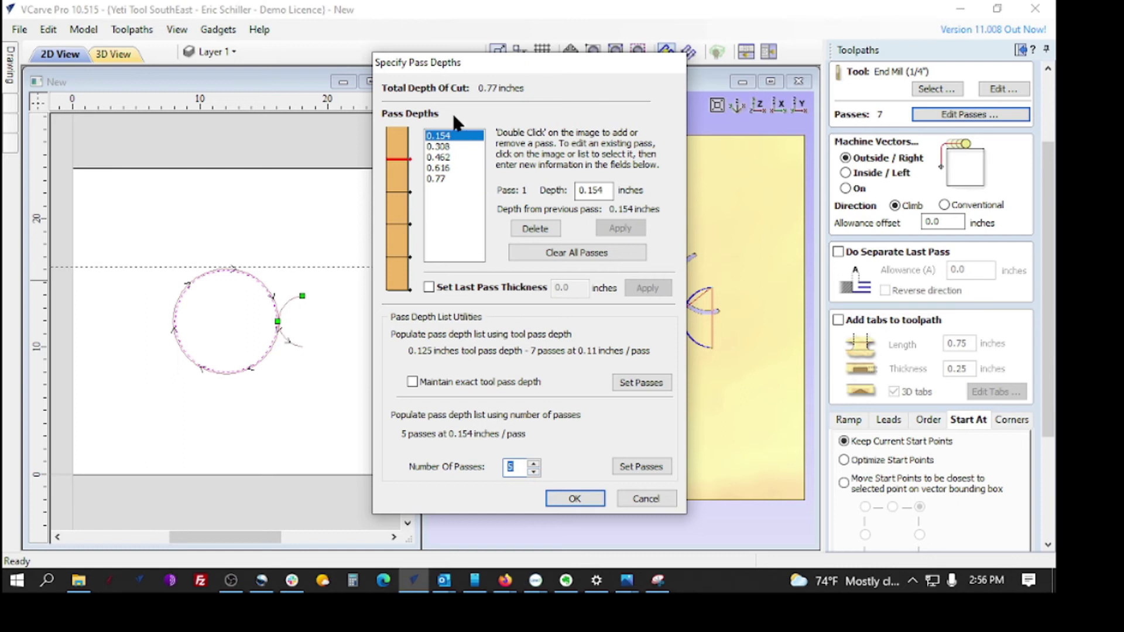
pyautogui.moveTo(605, 190); pyautogui.dragTo(535, 189)
pyautogui.write('0.2')
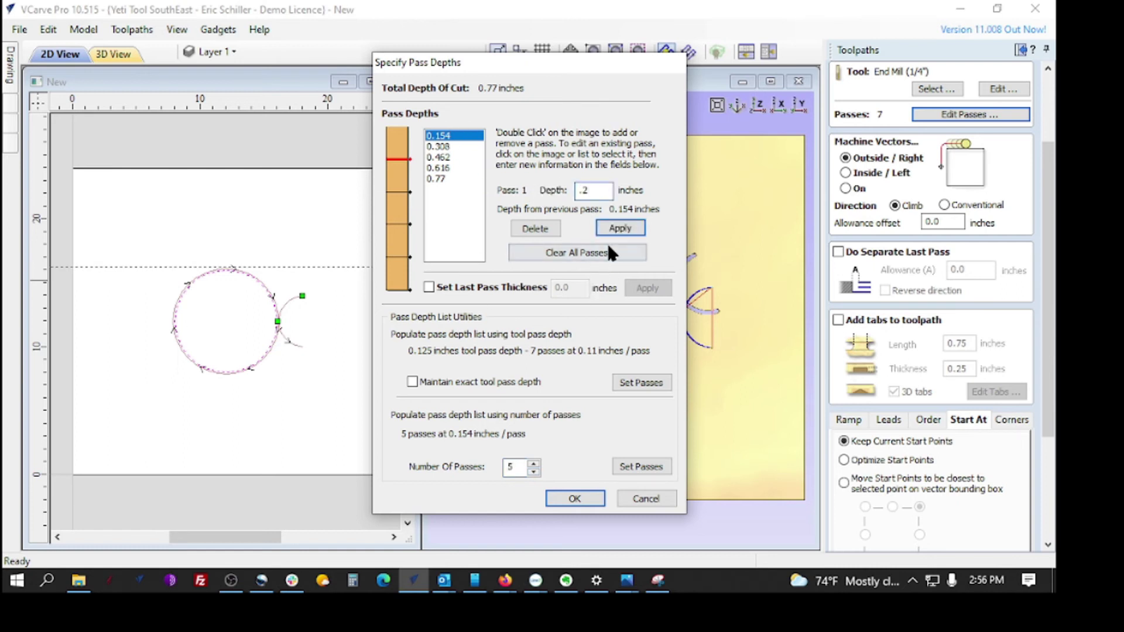
pyautogui.click(612, 229)
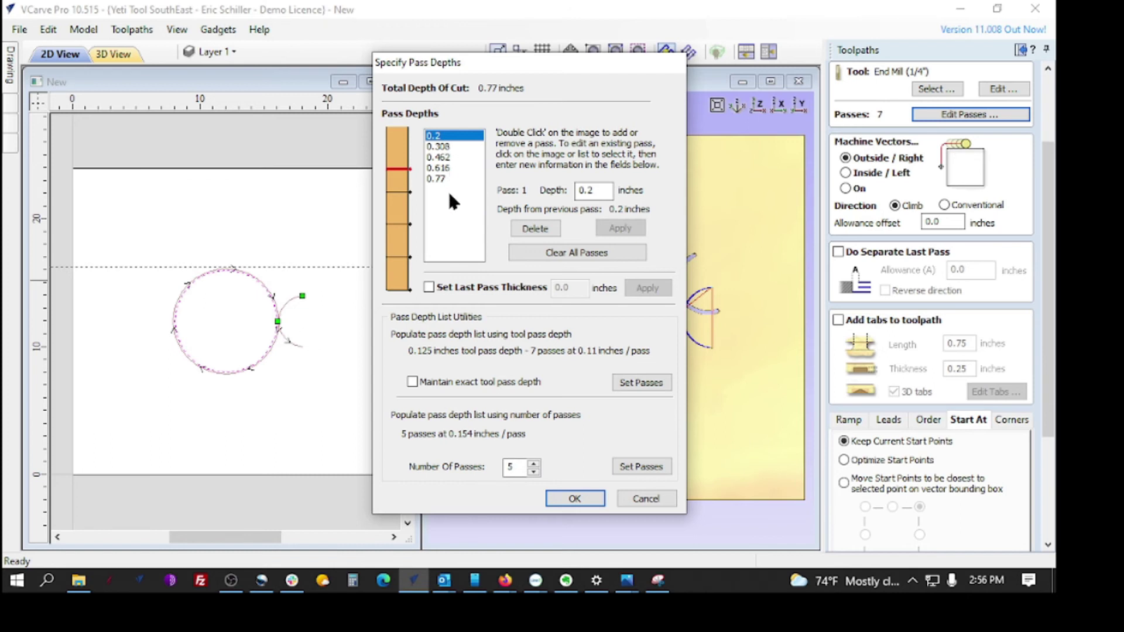
# Step: Confirm the new pass depths and turn on tabs for the toolpath
pyautogui.click(584, 495)
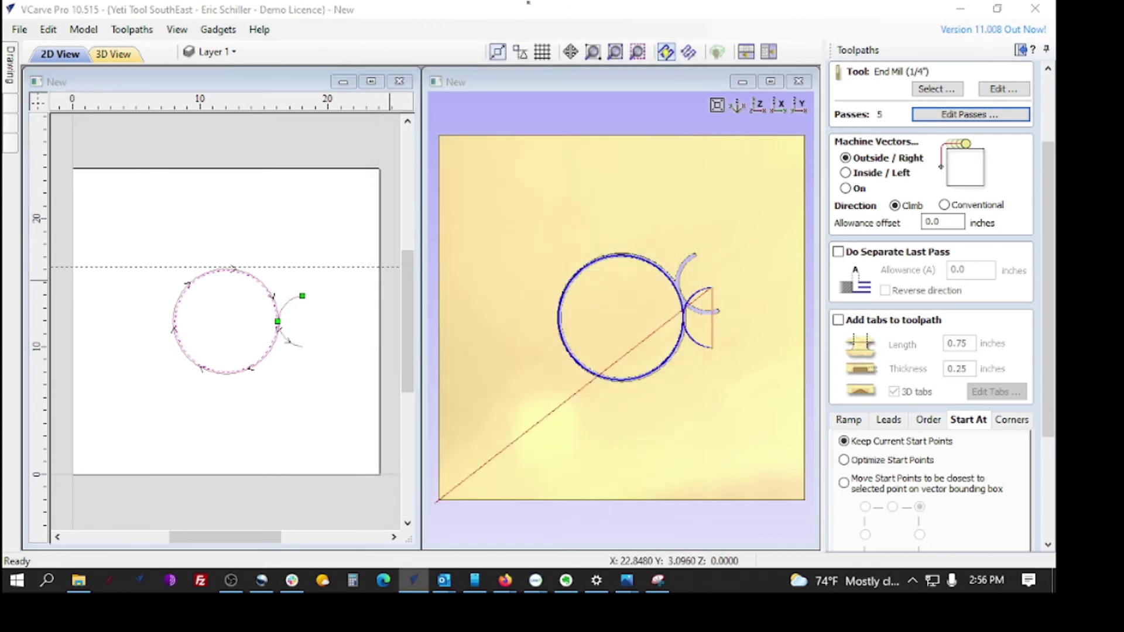
pyautogui.click(838, 320)
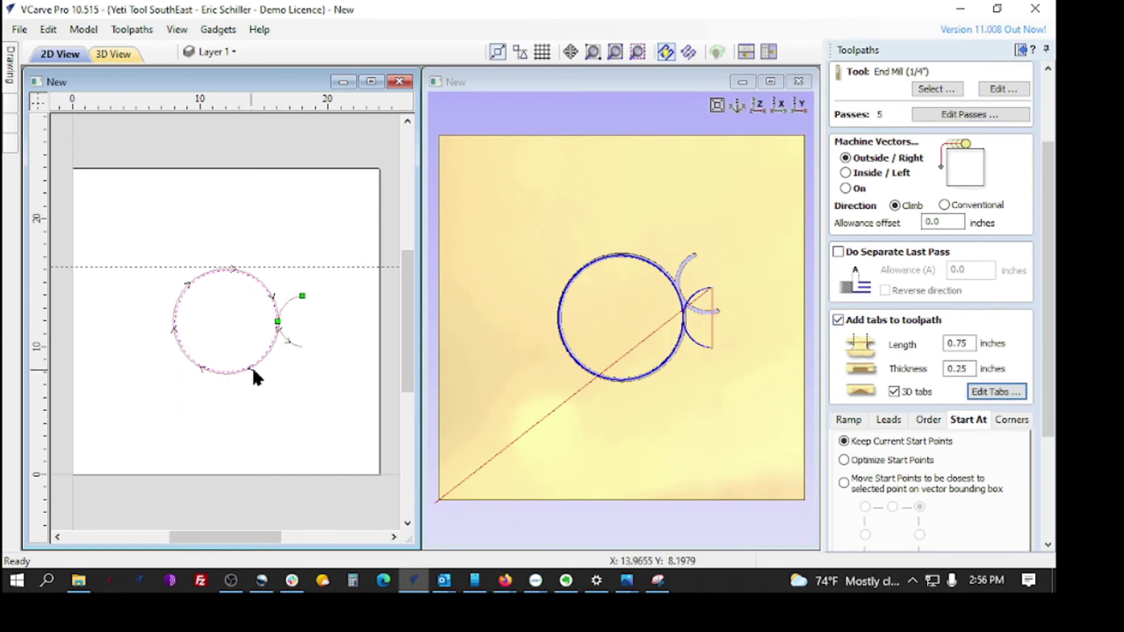
pyautogui.click(1002, 391)
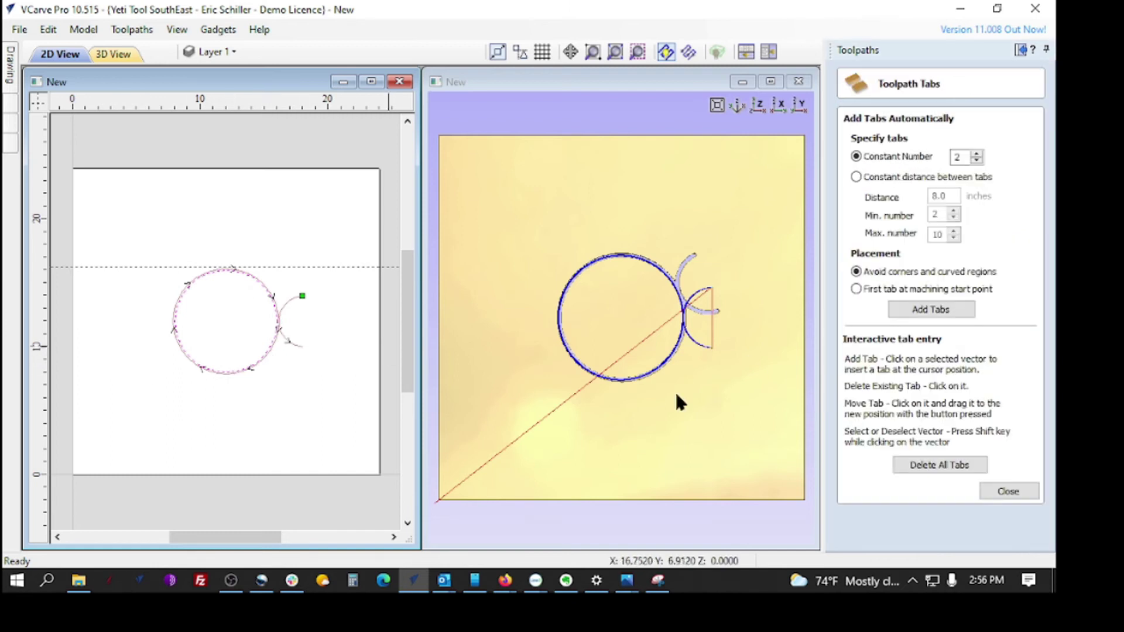
# Step: Place four tabs around the circle, sliding the upper-right one down and moving the upper-left one to the top left
pyautogui.click(264, 355)
pyautogui.click(188, 354)
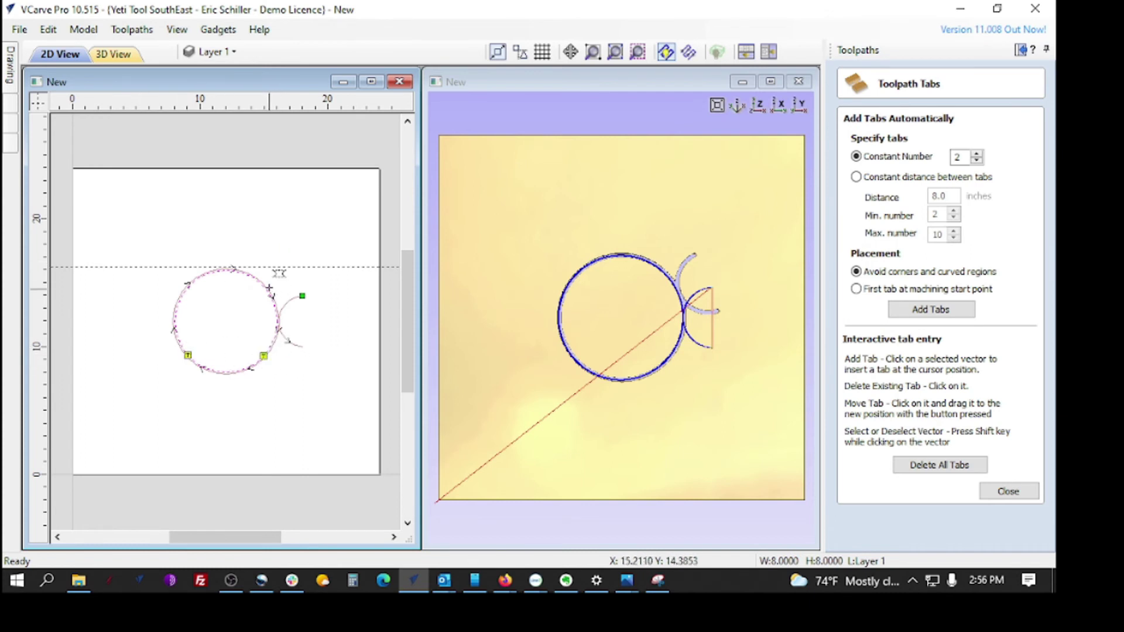
pyautogui.click(261, 284)
pyautogui.click(194, 282)
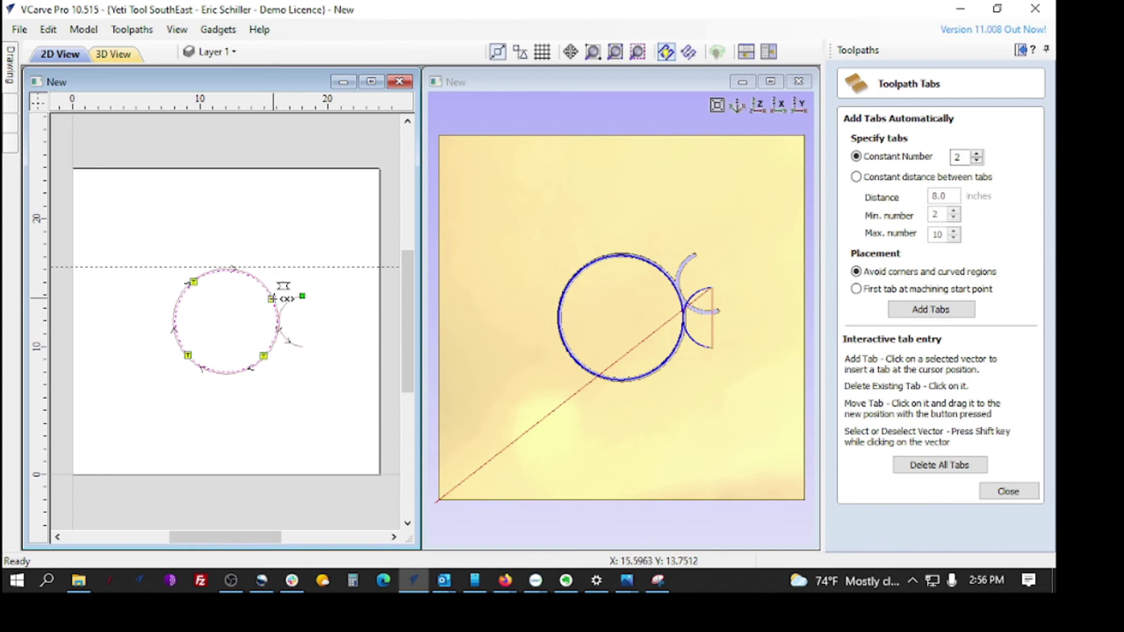
pyautogui.moveTo(269, 290); pyautogui.dragTo(272, 298)
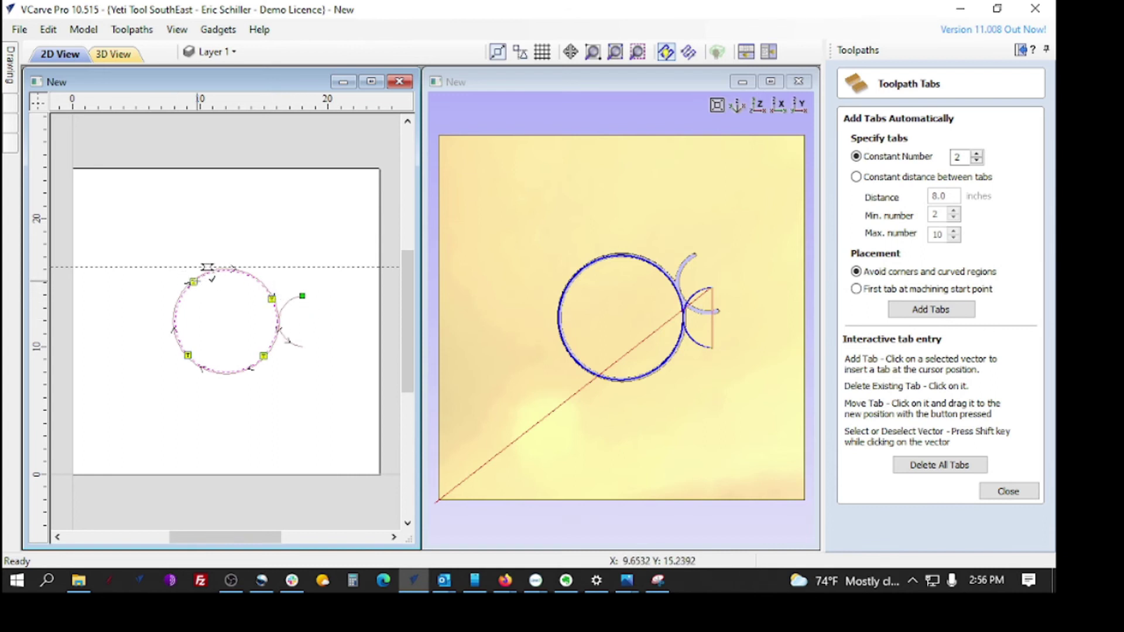
pyautogui.click(193, 282)
pyautogui.click(202, 275)
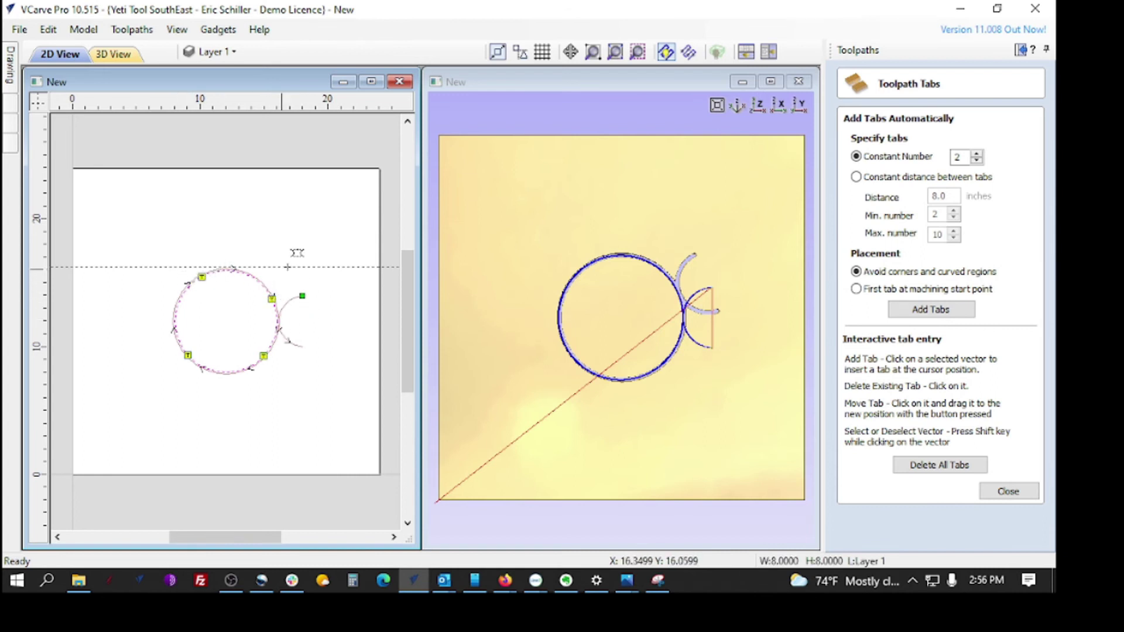
pyautogui.click(1013, 493)
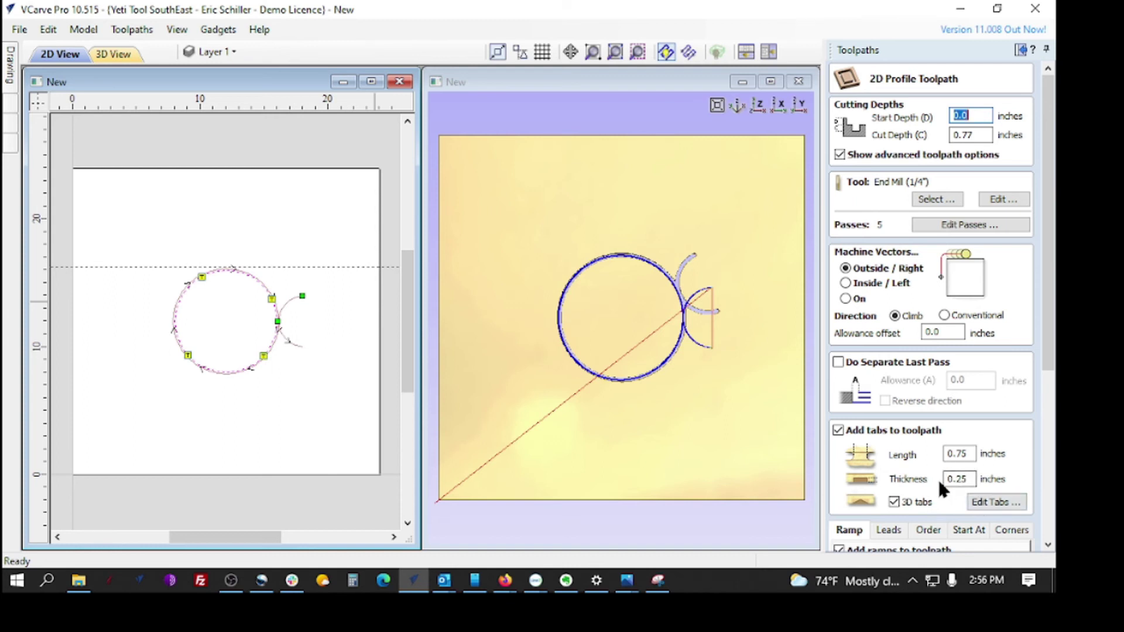
# Step: Calculate the profile toolpath, accepting the cut-through warning
pyautogui.click(1049, 515)
pyautogui.click(872, 539)
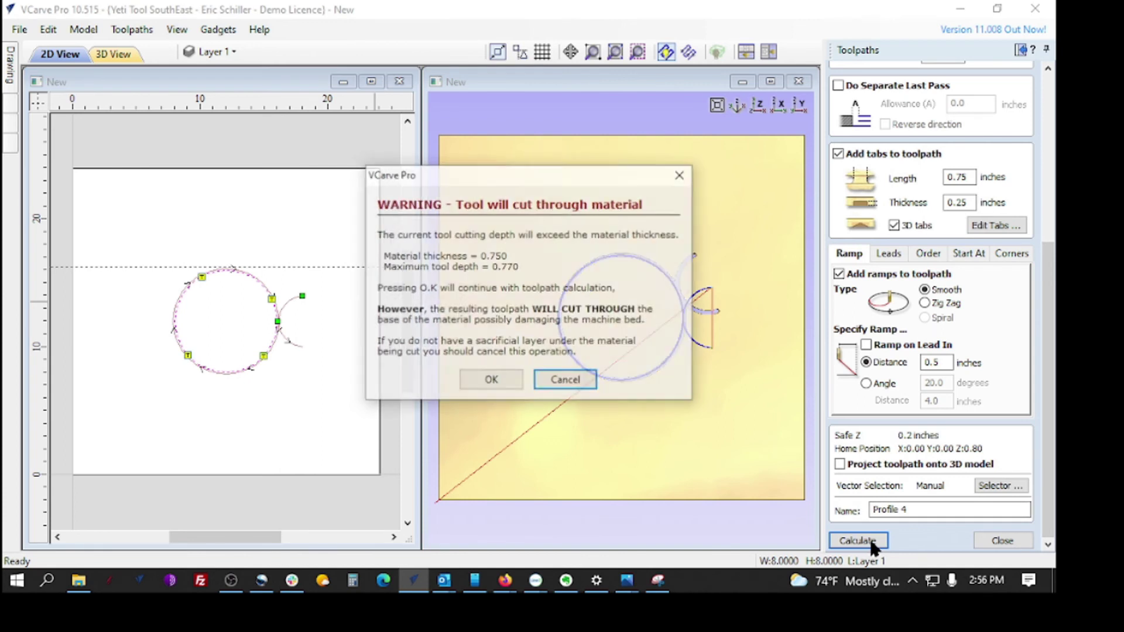
pyautogui.click(491, 382)
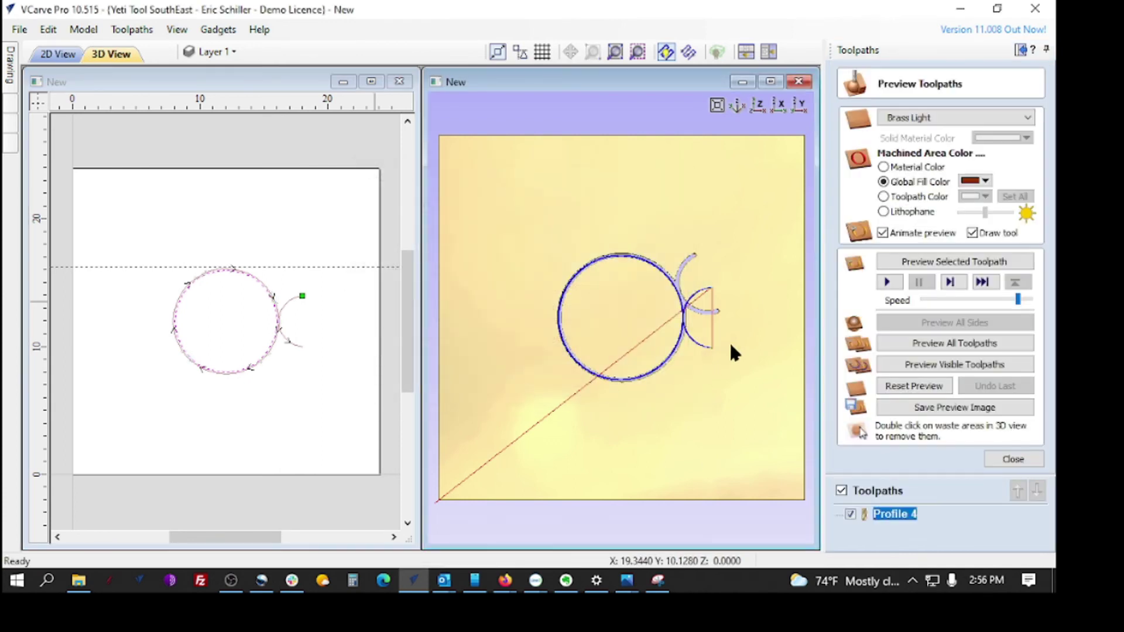
# Step: Reset and run the cutting simulation at higher speed, tilting the 3D view to inspect the cut
pyautogui.click(915, 386)
pyautogui.moveTo(940, 301); pyautogui.dragTo(932, 301)
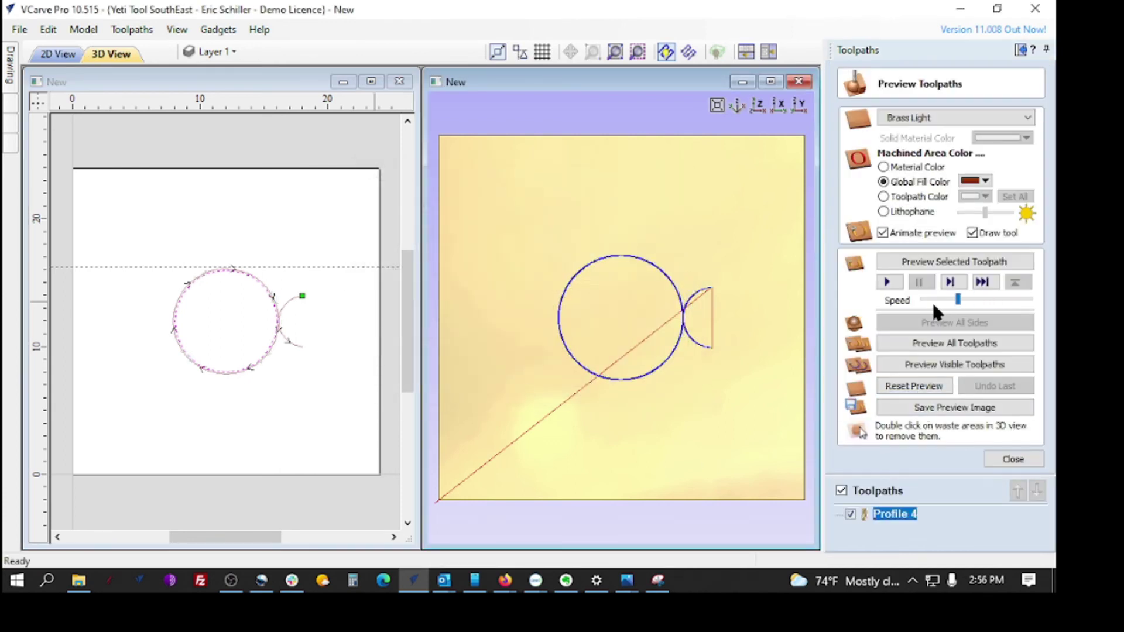
pyautogui.click(936, 364)
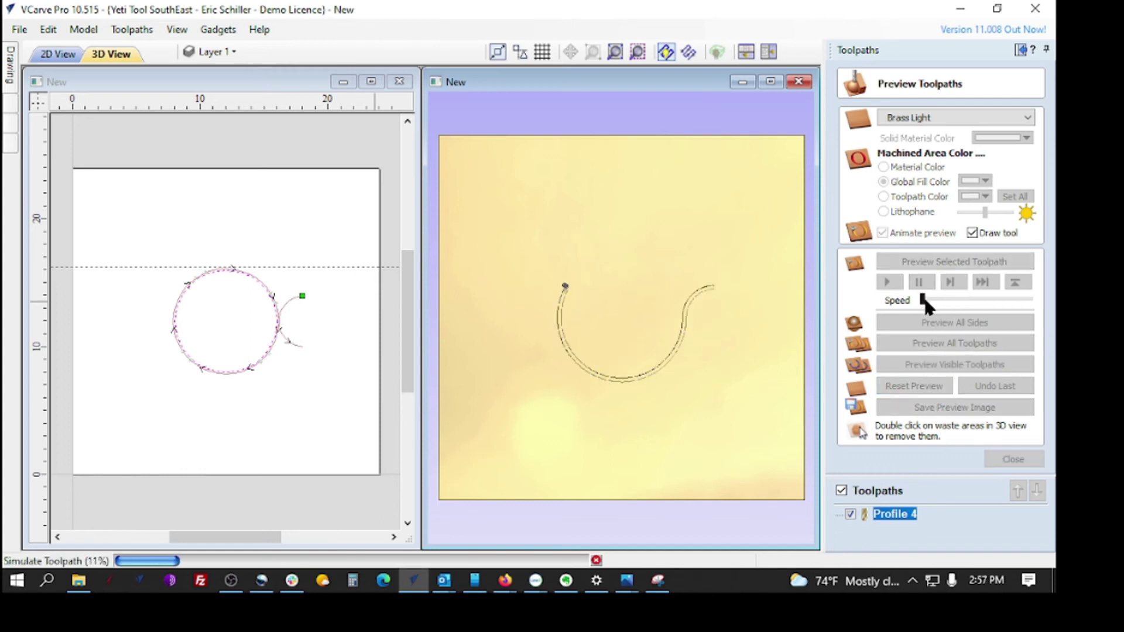
pyautogui.moveTo(923, 301); pyautogui.dragTo(985, 298)
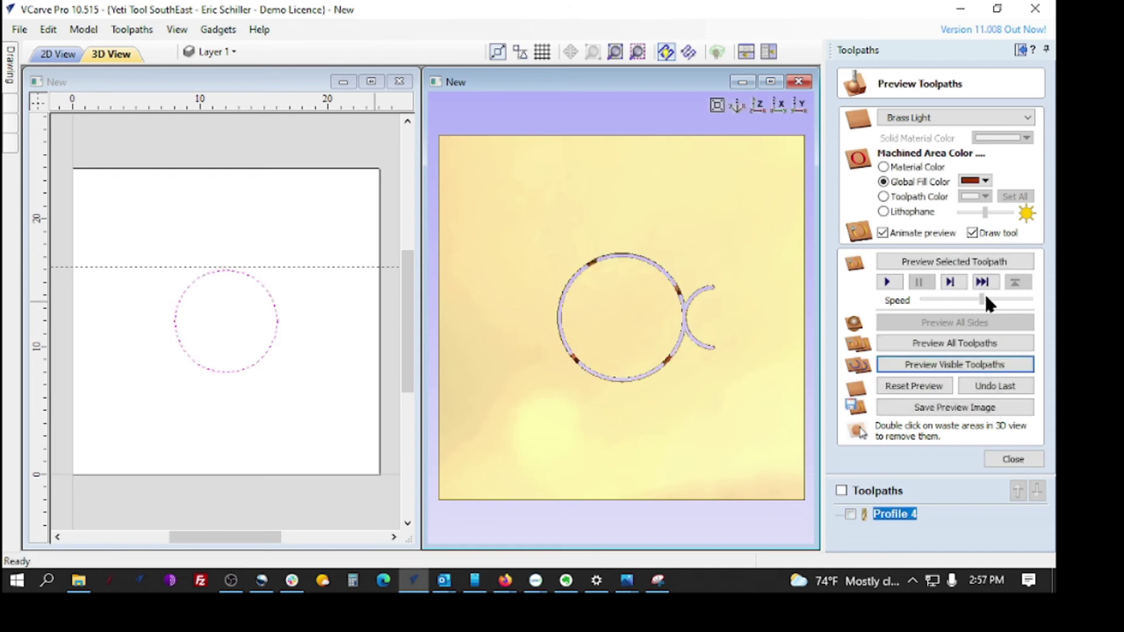
pyautogui.moveTo(583, 426); pyautogui.dragTo(632, 443)
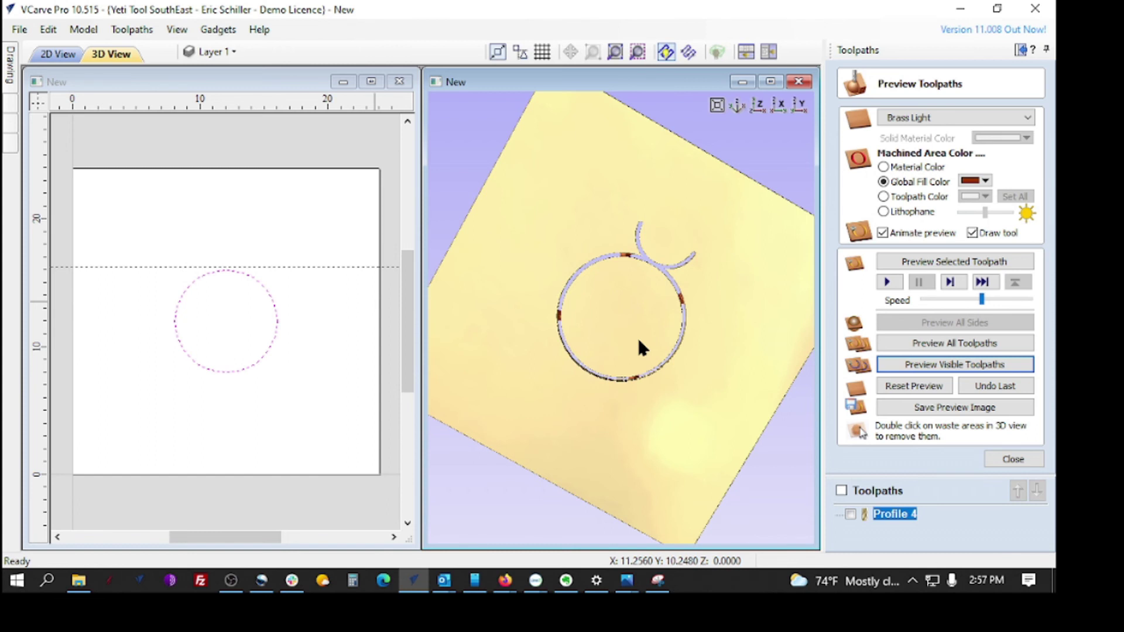
# Step: Check the circle's nodes and start point in the 2D view, then close the toolpath preview
pyautogui.click(274, 333)
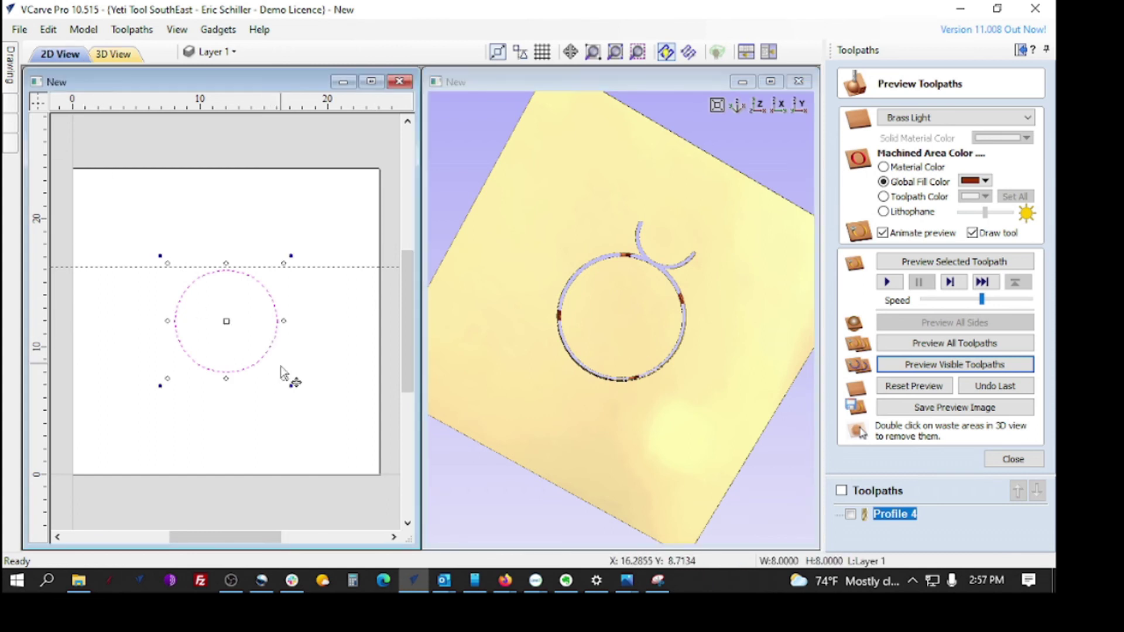
pyautogui.click(292, 346)
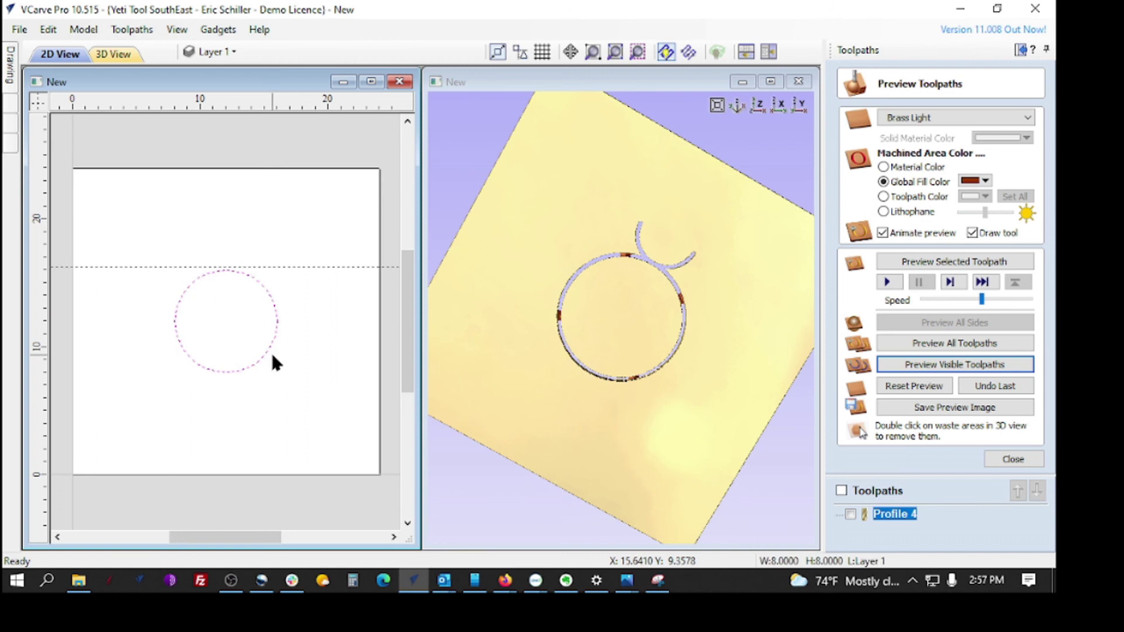
pyautogui.click(272, 356)
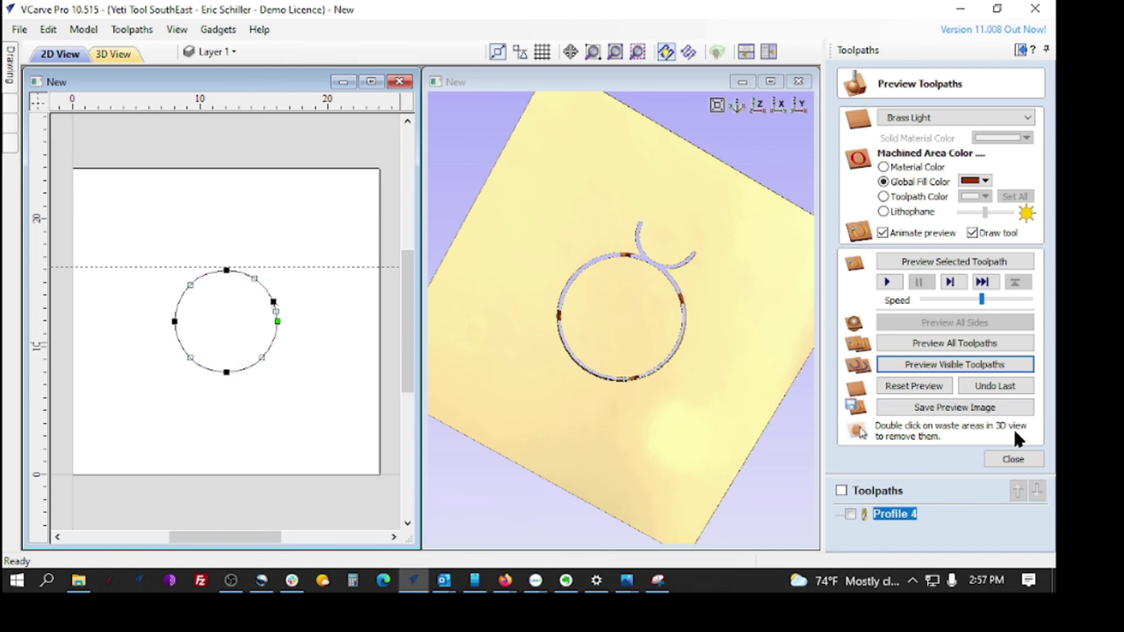
pyautogui.click(989, 459)
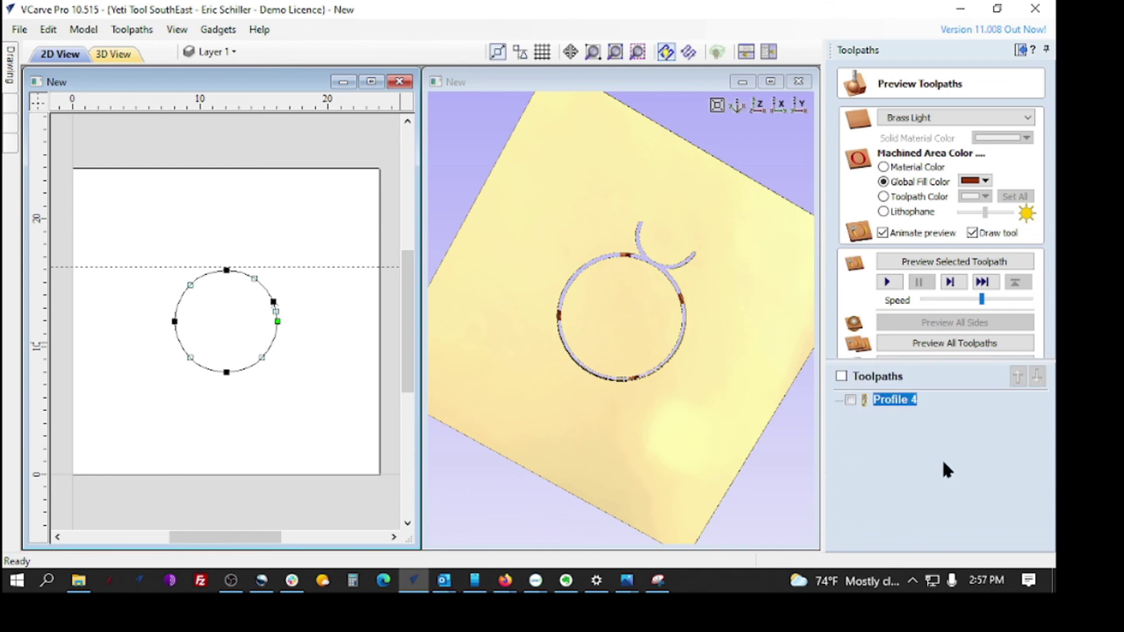
# Step: Reopen Profile 4's settings and show its start-point options
pyautogui.doubleClick(885, 398)
pyautogui.scroll(-2, 995, 409)
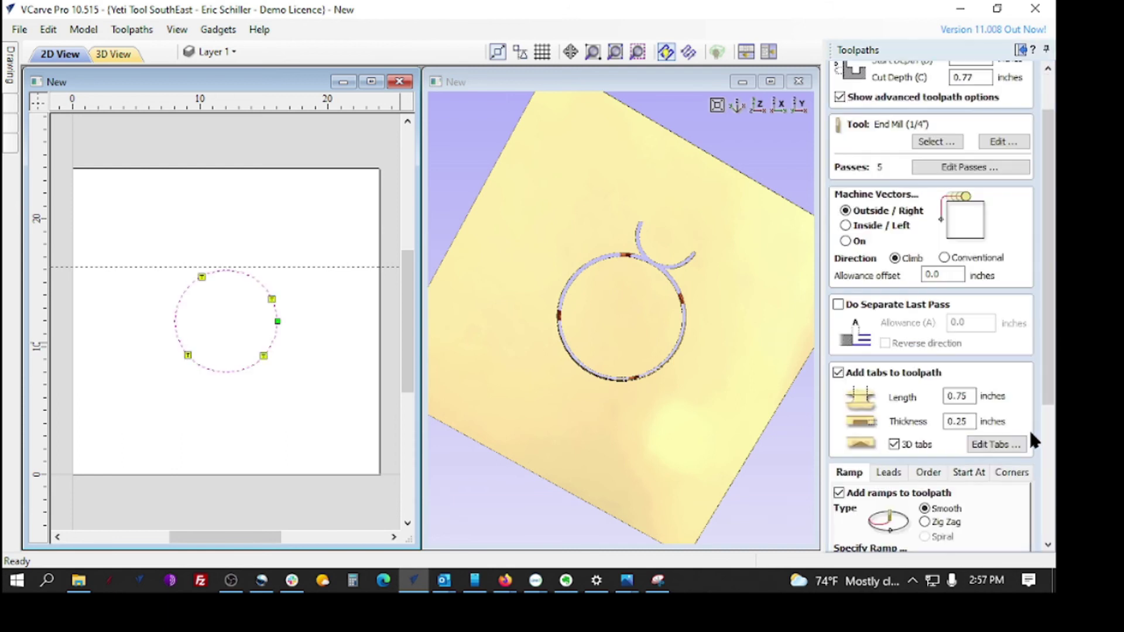
pyautogui.scroll(-1, 965, 468)
pyautogui.click(969, 449)
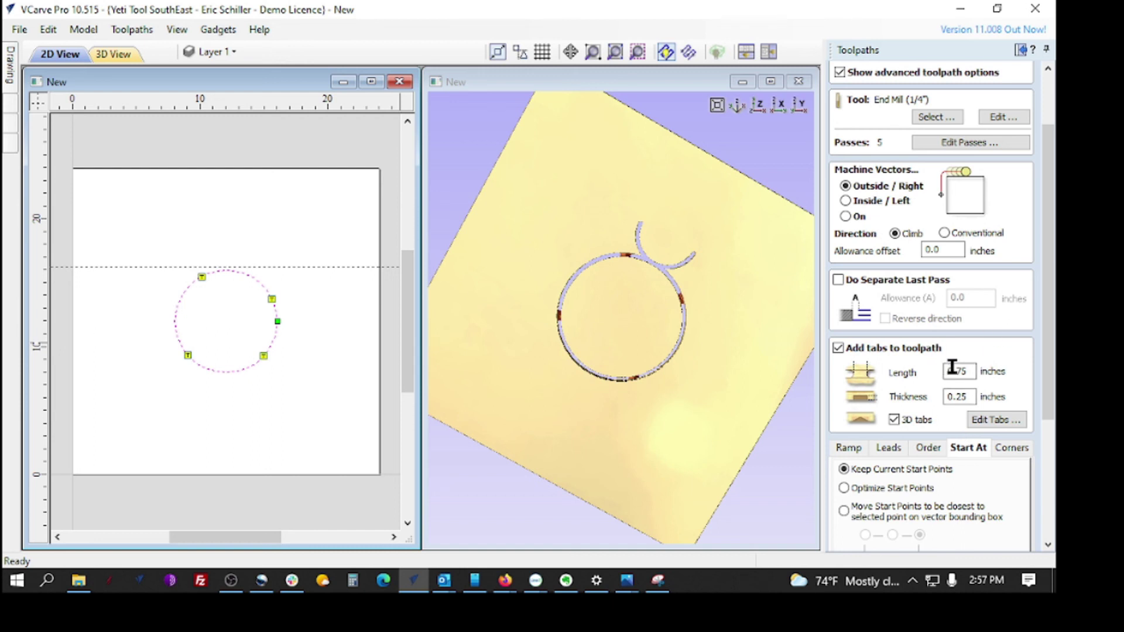
pyautogui.click(1049, 532)
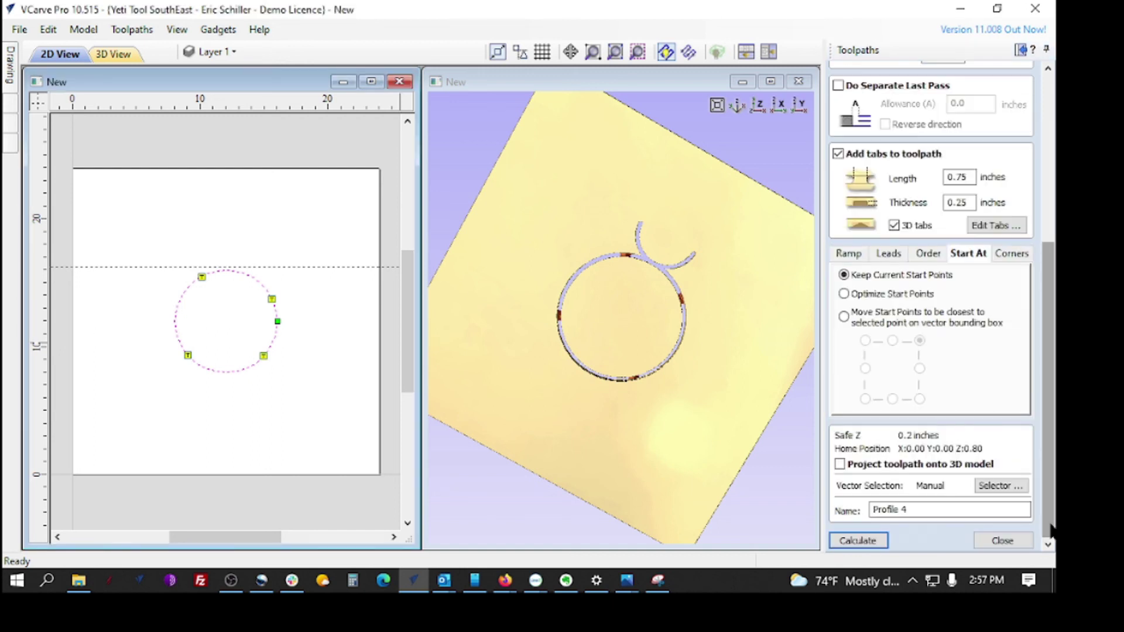